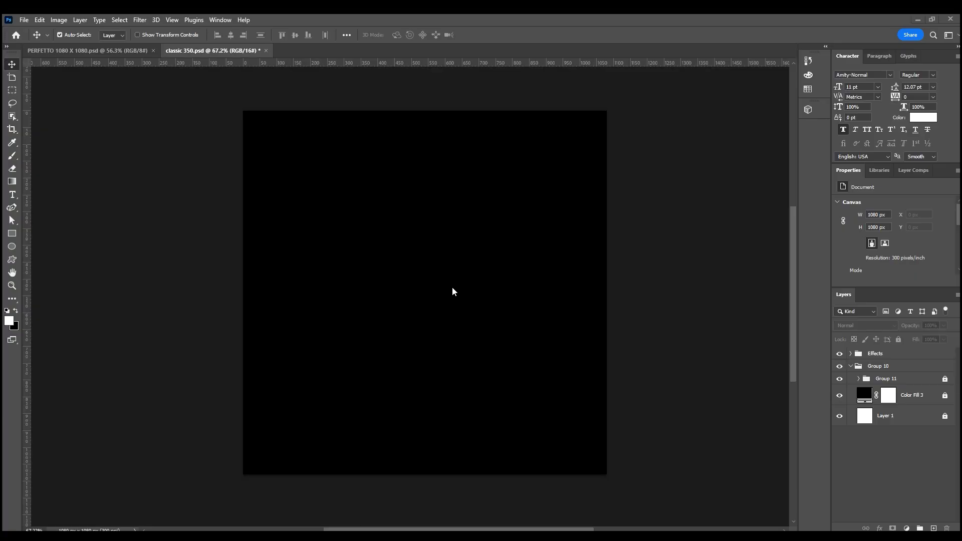
Scale the placed motorcycle photo down to slightly smaller than the canvas width
{"action": "key", "text": "ctrl+t"}
{"action": "left_click_drag", "start_coordinate": [654, 453], "coordinate": [643, 444]}
{"action": "key", "text": "Return"}
Start a Pen path with two points along the front tire edge, then return to the Move tool
{"action": "key", "text": "p"}
{"action": "scroll", "coordinate": [293, 431], "scroll_direction": "up", "scroll_amount": 5}
{"action": "scroll", "coordinate": [293, 431], "scroll_direction": "up", "scroll_amount": 4}
{"action": "left_click", "coordinate": [267, 442]}
{"action": "left_click", "coordinate": [81, 225]}
{"action": "scroll", "coordinate": [363, 341], "scroll_direction": "down", "scroll_amount": 3}
{"action": "scroll", "coordinate": [363, 342], "scroll_direction": "down", "scroll_amount": 3}
{"action": "scroll", "coordinate": [363, 341], "scroll_direction": "down", "scroll_amount": 3}
{"action": "key", "text": "v"}
{"action": "scroll", "coordinate": [475, 347], "scroll_direction": "down", "scroll_amount": 1}
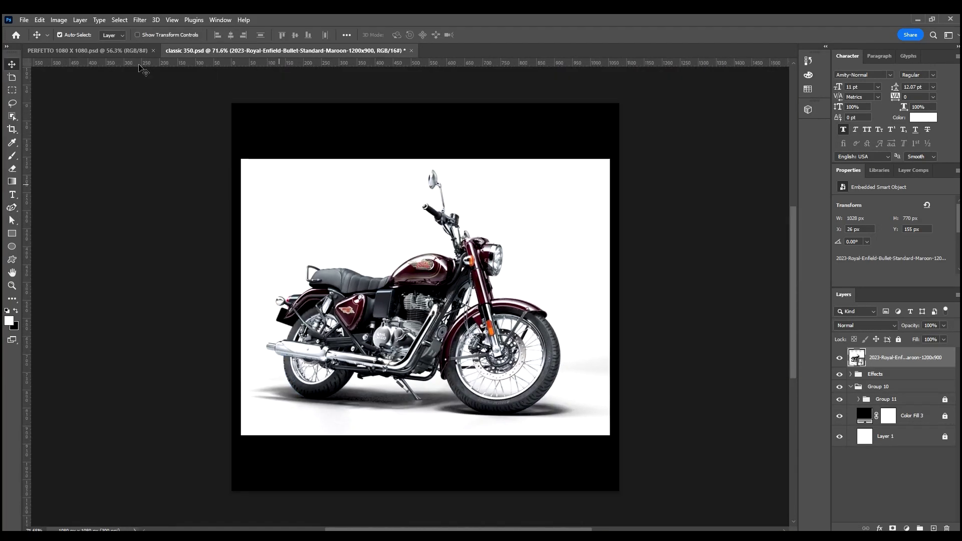
Select the motorcycle with Object Selection and add a layer mask hiding the white background
{"action": "key", "text": "w"}
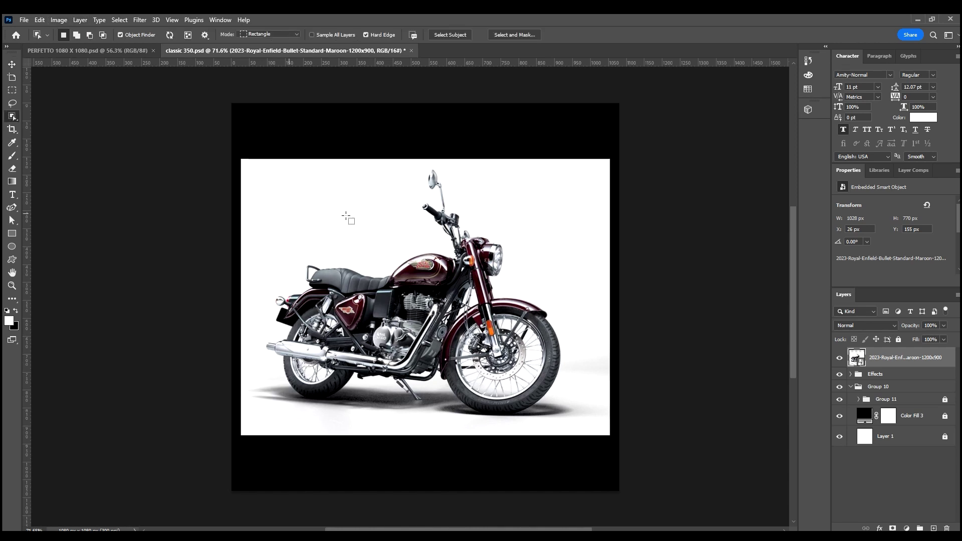
{"action": "left_click_drag", "start_coordinate": [504, 296], "coordinate": [302, 196]}
{"action": "left_click_drag", "start_coordinate": [586, 424], "coordinate": [585, 424]}
{"action": "scroll", "coordinate": [570, 251], "scroll_direction": "up", "scroll_amount": 1}
{"action": "left_click", "coordinate": [892, 529]}
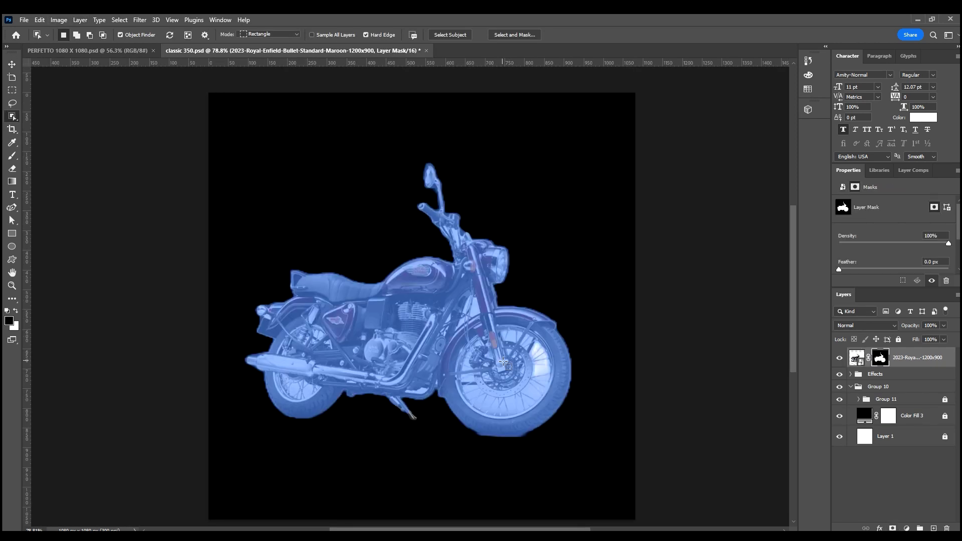
Paint black on the mask along one spoke gap's edge
{"action": "key", "text": "v"}
{"action": "scroll", "coordinate": [550, 349], "scroll_direction": "down", "scroll_amount": 1}
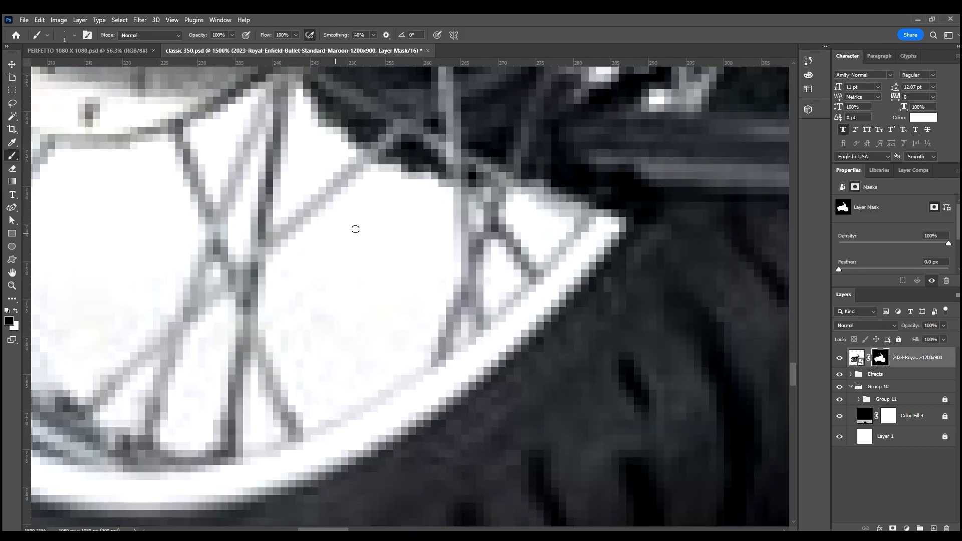
{"action": "mouse_move", "coordinate": [374, 176]}
{"action": "left_mouse_down"}
{"action": "mouse_move", "coordinate": [271, 328]}
{"action": "mouse_move", "coordinate": [328, 451]}
{"action": "mouse_move", "coordinate": [458, 337]}
{"action": "mouse_move", "coordinate": [456, 183]}
{"action": "mouse_move", "coordinate": [445, 204]}
{"action": "mouse_move", "coordinate": [451, 193]}
{"action": "mouse_move", "coordinate": [380, 180]}
{"action": "left_mouse_up"}
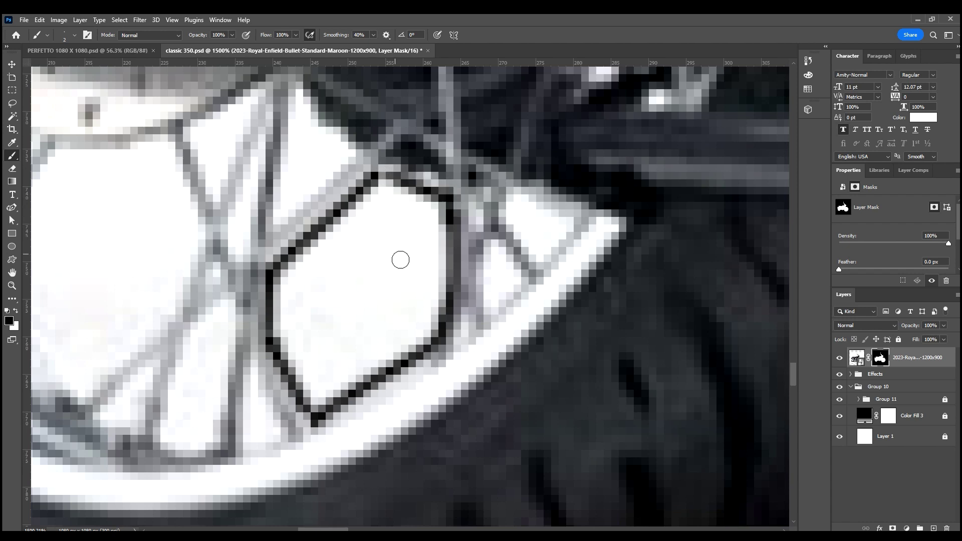
Paint the white hexagon gap in the front wheel black on the layer mask
{"action": "key", "text": "w"}
{"action": "left_click", "coordinate": [393, 250]}
{"action": "key", "text": "ctrl+2"}
{"action": "key", "text": "ctrl+d"}
{"action": "key", "text": "b"}
{"action": "key", "text": "ctrl+backslash"}
{"action": "left_click", "coordinate": [365, 319]}
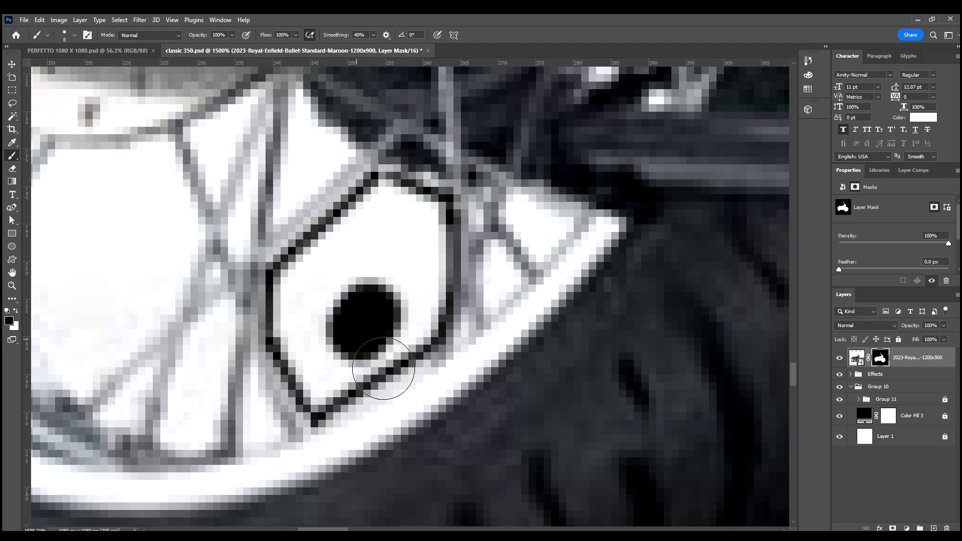
{"action": "mouse_move", "coordinate": [383, 368]}
{"action": "left_mouse_down"}
{"action": "mouse_move", "coordinate": [396, 331]}
{"action": "mouse_move", "coordinate": [426, 333]}
{"action": "mouse_move", "coordinate": [426, 243]}
{"action": "mouse_move", "coordinate": [384, 266]}
{"action": "mouse_move", "coordinate": [322, 344]}
{"action": "mouse_move", "coordinate": [354, 408]}
{"action": "mouse_move", "coordinate": [408, 290]}
{"action": "mouse_move", "coordinate": [378, 271]}
{"action": "left_mouse_up"}
Outline the triangular spoke gap with a Pen path and fill it black on the mask
{"action": "scroll", "coordinate": [351, 302], "scroll_direction": "down", "scroll_amount": 2}
{"action": "scroll", "coordinate": [351, 301], "scroll_direction": "up", "scroll_amount": 1}
{"action": "key", "text": "p"}
{"action": "left_click", "coordinate": [407, 254]}
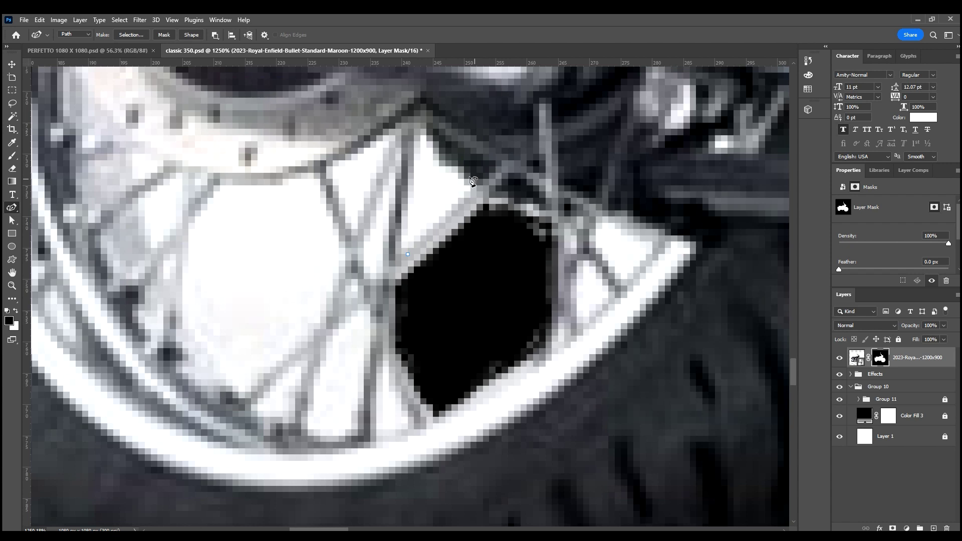
{"action": "left_click", "coordinate": [401, 251]}
{"action": "key", "text": "ctrl+Return"}
{"action": "key", "text": "x"}
{"action": "key", "text": "ctrl+BackSpace"}
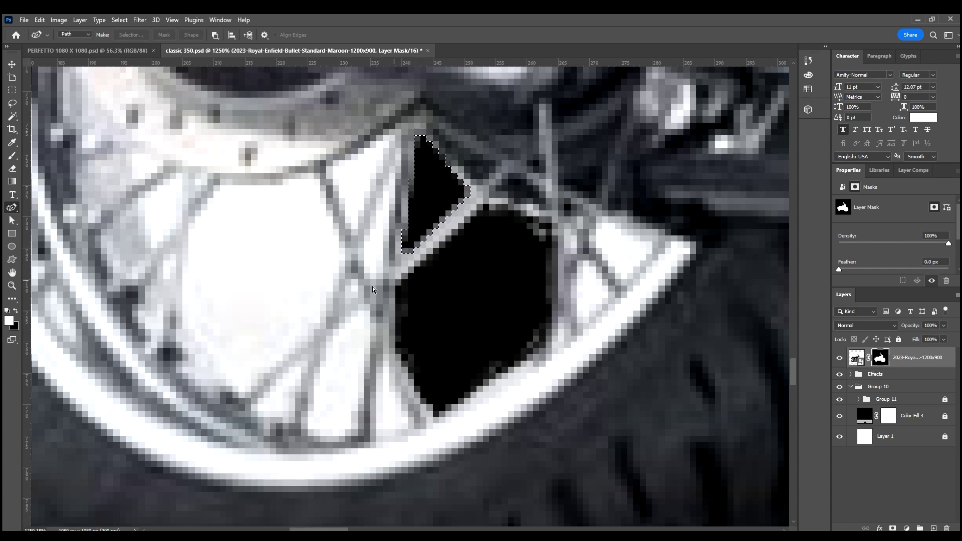
Trace a curved path around the next large spoke gap and fill it black
{"action": "left_click", "coordinate": [308, 173]}
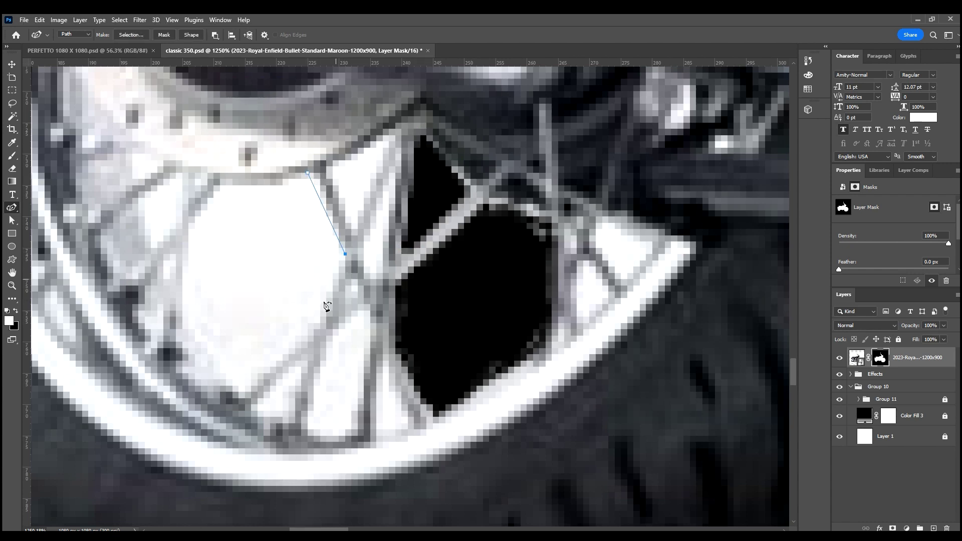
{"action": "left_click", "coordinate": [239, 391]}
{"action": "left_click_drag", "start_coordinate": [182, 317], "coordinate": [179, 283]}
{"action": "left_click", "coordinate": [277, 185]}
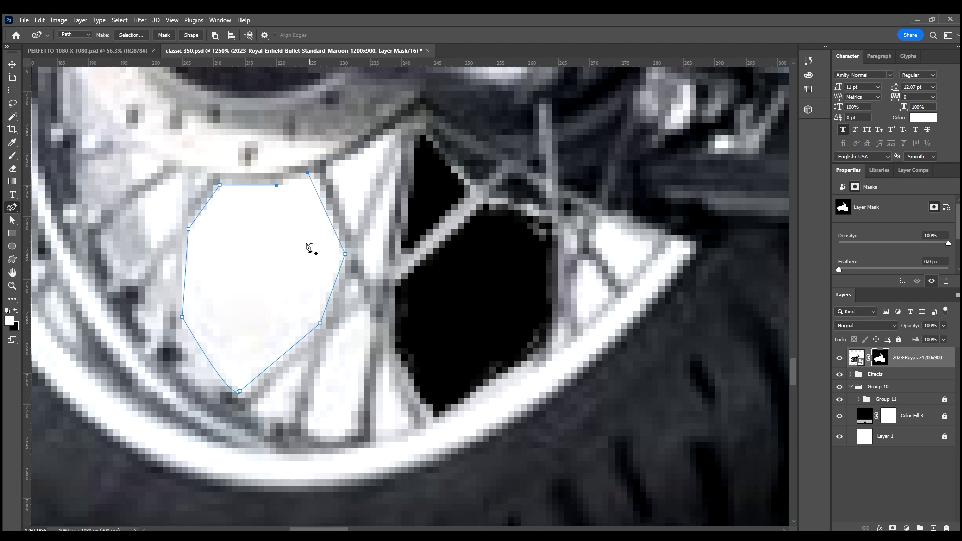
{"action": "scroll", "coordinate": [282, 190], "scroll_direction": "up", "scroll_amount": 1}
{"action": "key", "text": "ctrl+Return"}
{"action": "key", "text": "Delete"}
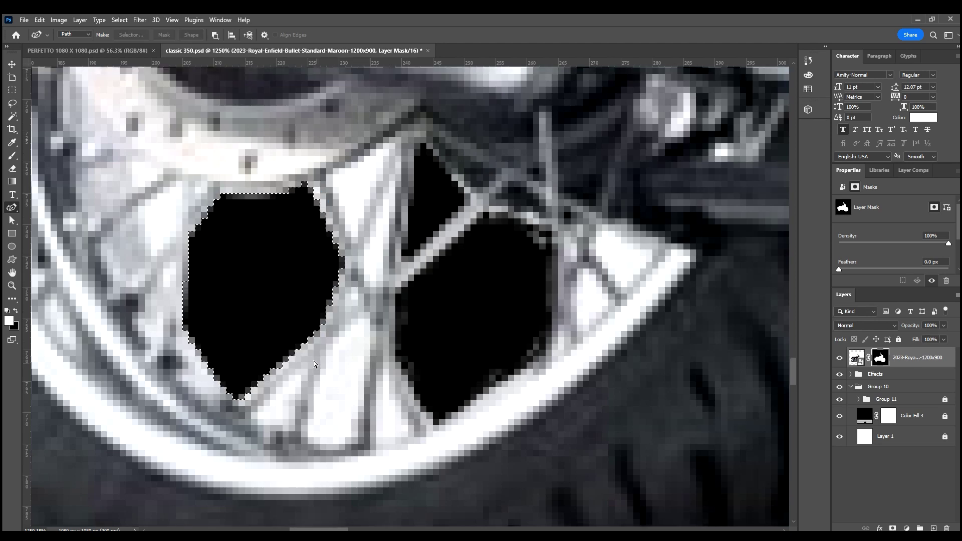
{"action": "key", "text": "ctrl+d"}
{"action": "scroll", "coordinate": [365, 300], "scroll_direction": "down", "scroll_amount": 1}
Start a path at another gap, then discard the unfinished path
{"action": "left_click", "coordinate": [241, 403]}
{"action": "left_click", "coordinate": [273, 393]}
{"action": "key", "text": "Delete"}
{"action": "key", "text": "Delete"}
{"action": "scroll", "coordinate": [204, 425], "scroll_direction": "down", "scroll_amount": 2}
{"action": "scroll", "coordinate": [386, 466], "scroll_direction": "down", "scroll_amount": 3}
{"action": "scroll", "coordinate": [327, 345], "scroll_direction": "up", "scroll_amount": 1}
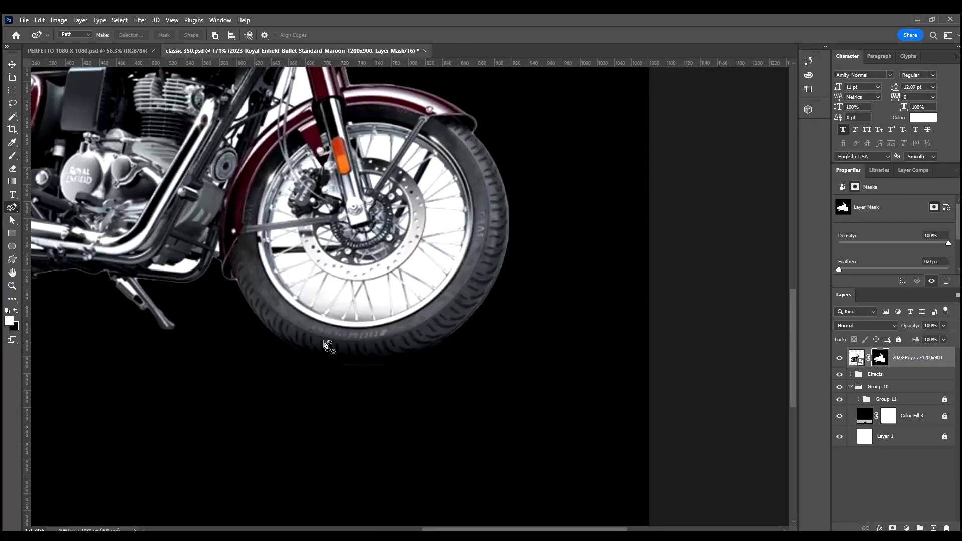
Outline the top spoke gap with a straight-point Pen path and fill it black
{"action": "scroll", "coordinate": [326, 346], "scroll_direction": "up", "scroll_amount": 2}
{"action": "scroll", "coordinate": [348, 339], "scroll_direction": "up", "scroll_amount": 1}
{"action": "left_click", "coordinate": [379, 289]}
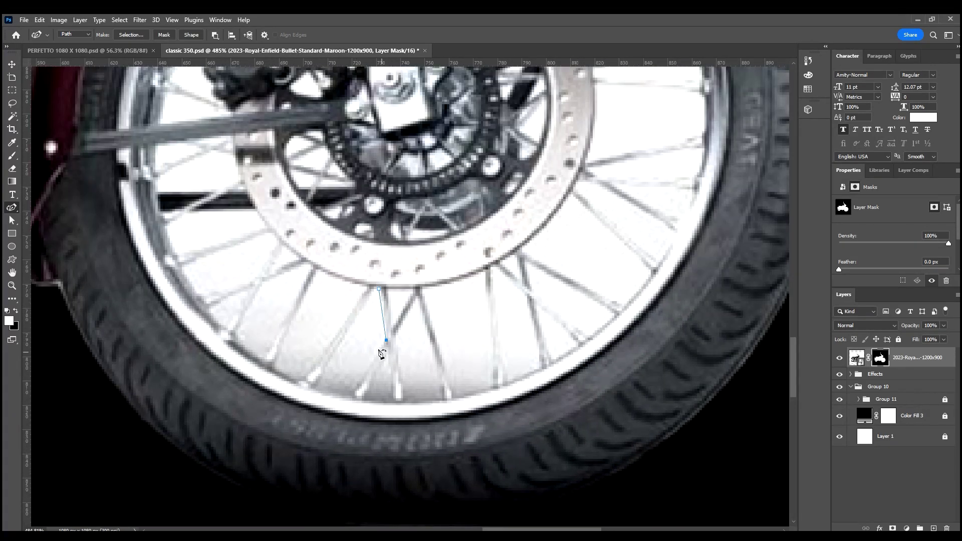
{"action": "key", "text": "shift+p"}
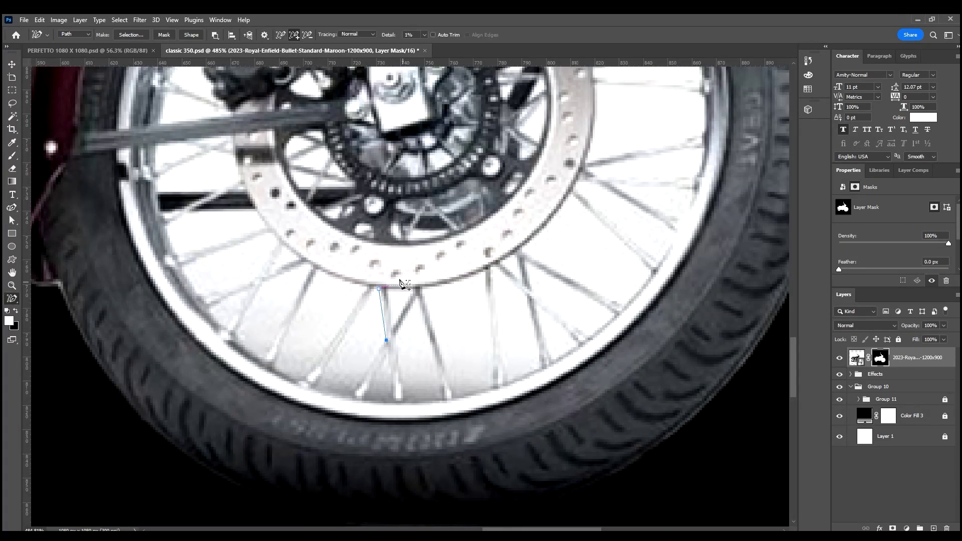
{"action": "scroll", "coordinate": [351, 398], "scroll_direction": "up", "scroll_amount": 1}
{"action": "left_click", "coordinate": [302, 386]}
{"action": "key", "text": "ctrl+Return"}
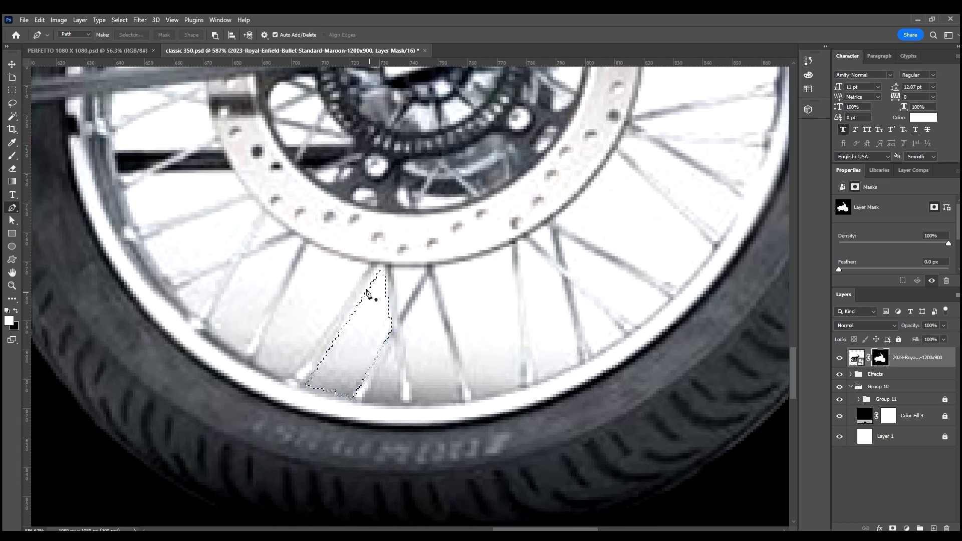
{"action": "key", "text": "ctrl+BackSpace"}
Enclose two adjacent spoke gaps from hub to rim in one path and fill them black
{"action": "left_click", "coordinate": [391, 270]}
{"action": "key", "text": "ctrl+d"}
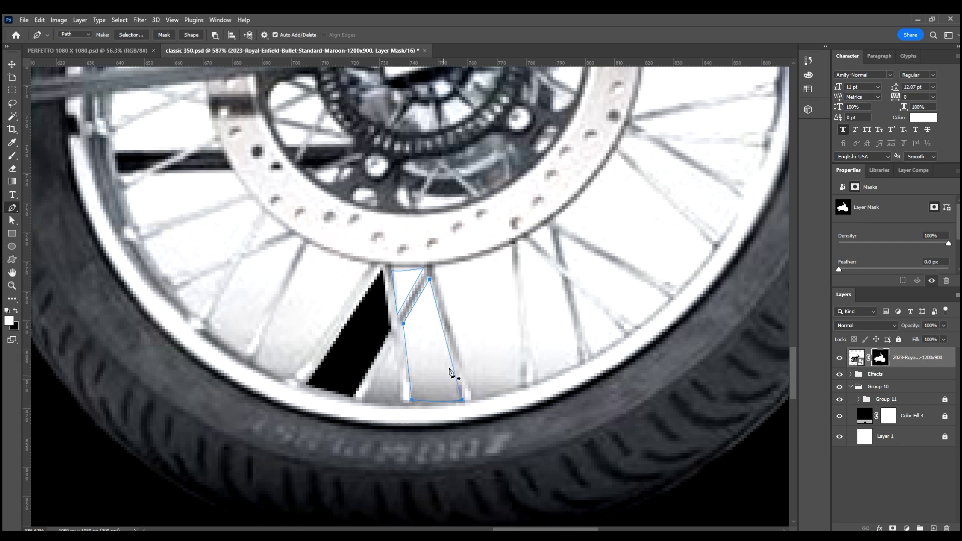
{"action": "left_click", "coordinate": [474, 397]}
{"action": "left_click", "coordinate": [521, 386]}
{"action": "left_click", "coordinate": [515, 244]}
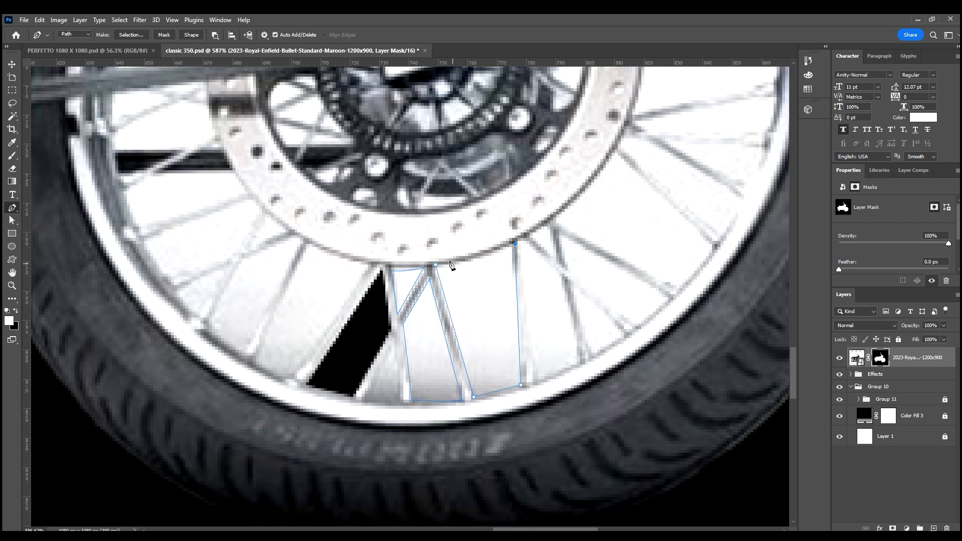
{"action": "left_click", "coordinate": [391, 271]}
{"action": "scroll", "coordinate": [396, 259], "scroll_direction": "down", "scroll_amount": 5}
{"action": "scroll", "coordinate": [511, 383], "scroll_direction": "up", "scroll_amount": 4}
{"action": "key", "text": "ctrl+Return"}
{"action": "key", "text": "ctrl+BackSpace"}
{"action": "key", "text": "ctrl+d"}
Outline the next run of spoke gaps along the rim and fill them black
{"action": "scroll", "coordinate": [509, 363], "scroll_direction": "down", "scroll_amount": 2}
{"action": "scroll", "coordinate": [310, 371], "scroll_direction": "up", "scroll_amount": 2}
{"action": "left_click", "coordinate": [335, 369]}
{"action": "left_click", "coordinate": [323, 213]}
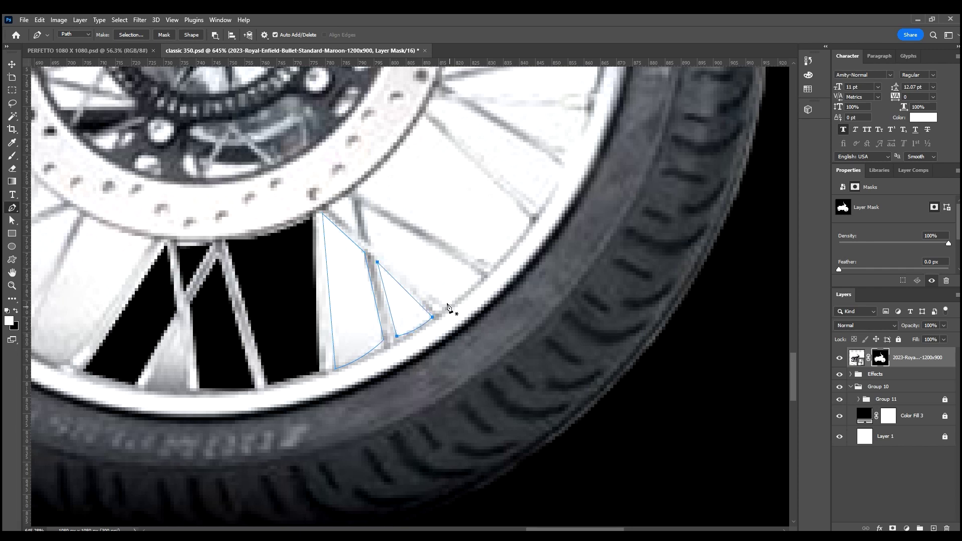
{"action": "left_click", "coordinate": [480, 274]}
{"action": "scroll", "coordinate": [350, 311], "scroll_direction": "up", "scroll_amount": 3}
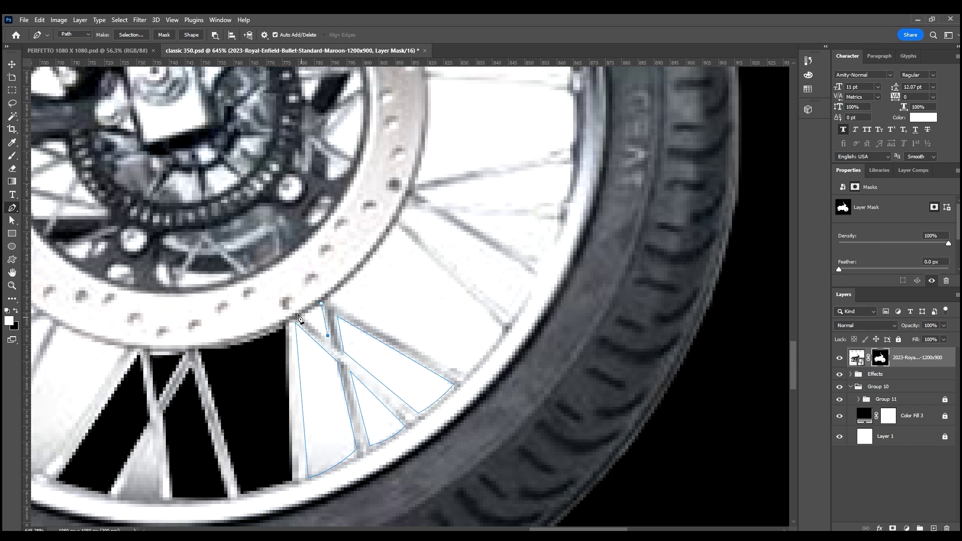
{"action": "left_click_drag", "start_coordinate": [323, 296], "coordinate": [306, 299]}
{"action": "left_click", "coordinate": [448, 345]}
{"action": "left_click", "coordinate": [277, 313]}
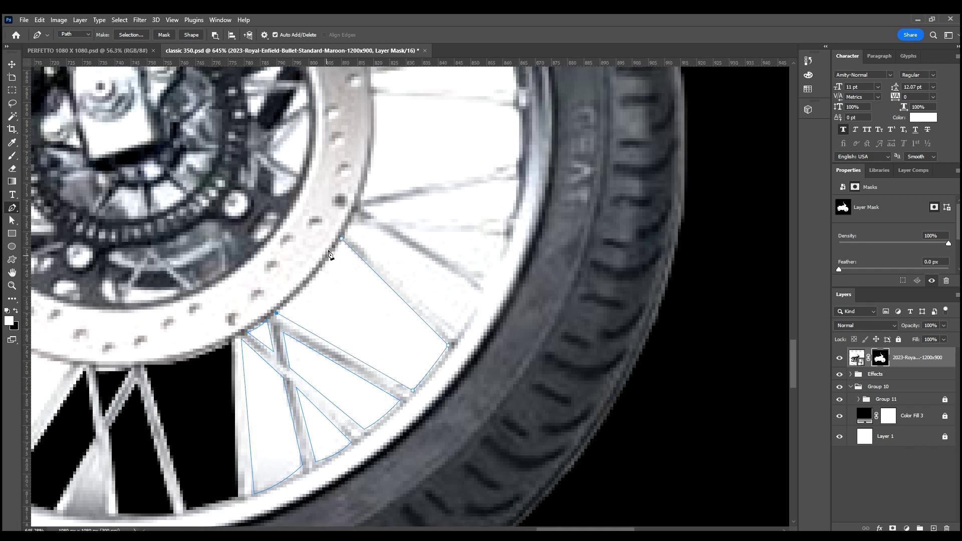
{"action": "scroll", "coordinate": [344, 255], "scroll_direction": "up", "scroll_amount": 1}
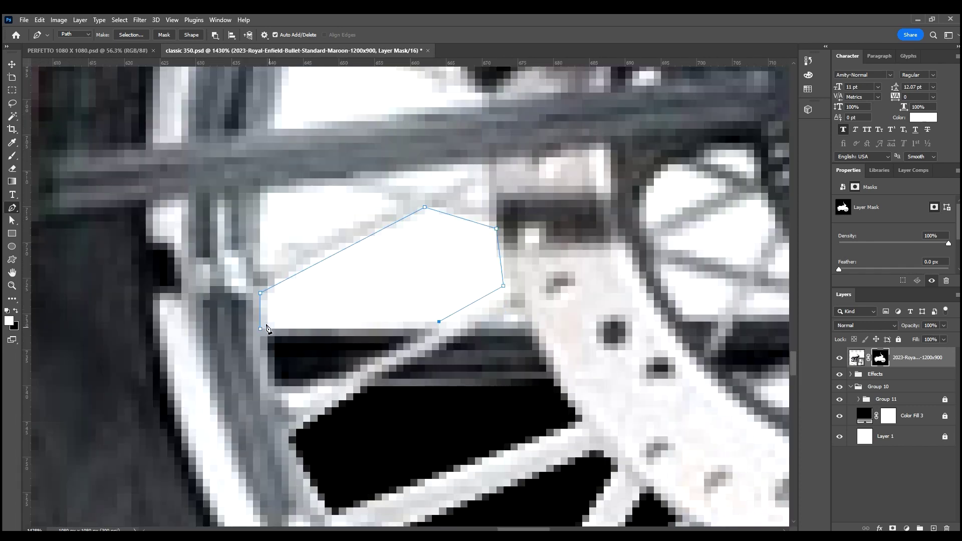
{"action": "key", "text": "ctrl+Return"}
{"action": "key", "text": "ctrl+BackSpace"}
Enclose another spoke gap with a path and fill it black on the mask
{"action": "scroll", "coordinate": [266, 260], "scroll_direction": "up", "scroll_amount": 2}
{"action": "left_click", "coordinate": [268, 257]}
{"action": "left_click_drag", "start_coordinate": [260, 314], "coordinate": [257, 335]}
{"action": "left_click", "coordinate": [264, 257]}
{"action": "key", "text": "ctrl+Return"}
{"action": "key", "text": "ctrl+BackSpace"}
Fill a small gap along a spoke black using a short path
{"action": "scroll", "coordinate": [317, 319], "scroll_direction": "up", "scroll_amount": 3}
{"action": "left_click", "coordinate": [303, 252]}
{"action": "left_click", "coordinate": [274, 338]}
{"action": "key", "text": "ctrl+Return"}
{"action": "key", "text": "ctrl+BackSpace"}
Trace a curved path around the gap beside the hub and fill it black
{"action": "scroll", "coordinate": [351, 251], "scroll_direction": "up", "scroll_amount": 3}
{"action": "left_click", "coordinate": [345, 211]}
{"action": "left_click_drag", "start_coordinate": [303, 290], "coordinate": [295, 340]}
{"action": "left_click_drag", "start_coordinate": [431, 360], "coordinate": [416, 339]}
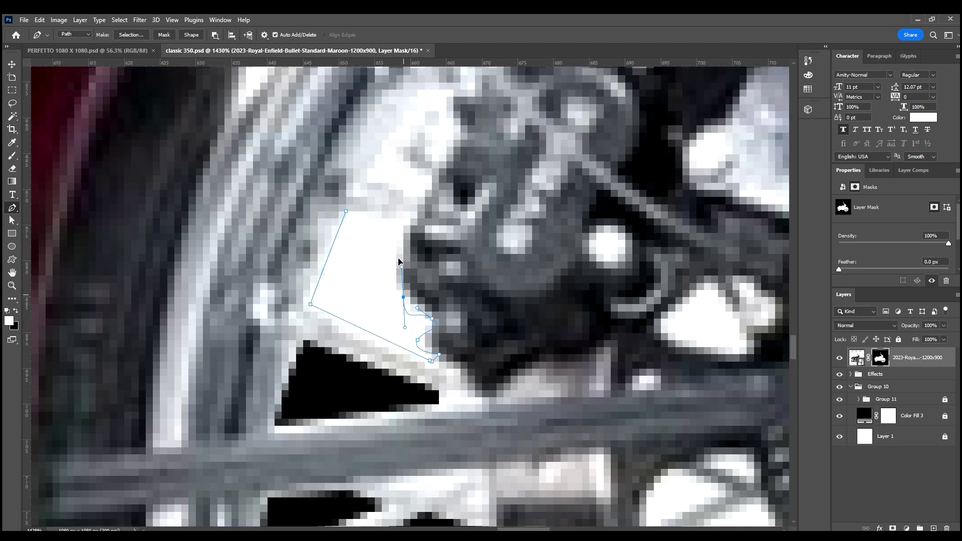
{"action": "left_click", "coordinate": [411, 212]}
{"action": "key", "text": "ctrl+Return"}
{"action": "key", "text": "ctrl+BackSpace"}
{"action": "scroll", "coordinate": [362, 370], "scroll_direction": "down", "scroll_amount": 5, "text": "alt"}
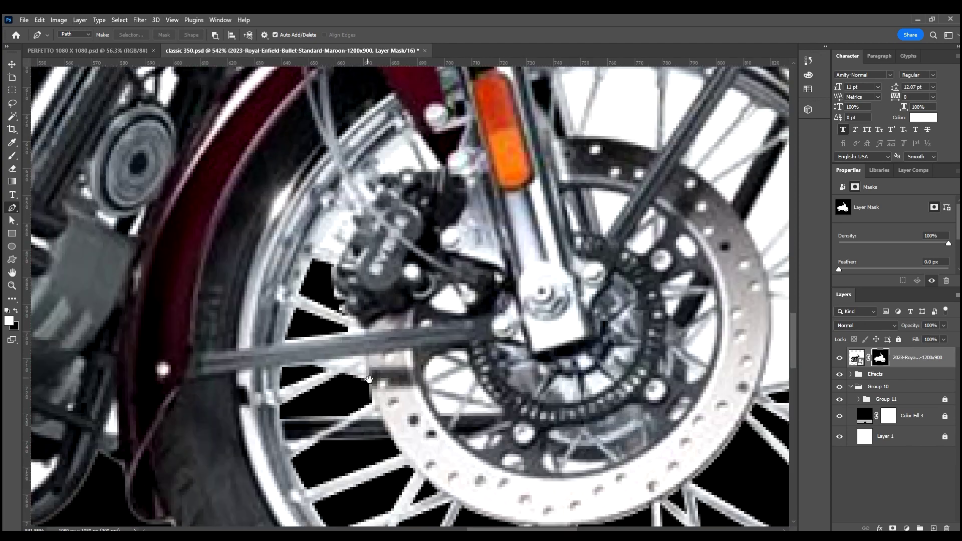
{"action": "scroll", "coordinate": [362, 370], "scroll_direction": "down", "scroll_amount": 3, "text": "alt"}
{"action": "scroll", "coordinate": [411, 336], "scroll_direction": "down", "scroll_amount": 3, "text": "alt"}
{"action": "scroll", "coordinate": [459, 302], "scroll_direction": "down", "scroll_amount": 2, "text": "alt"}
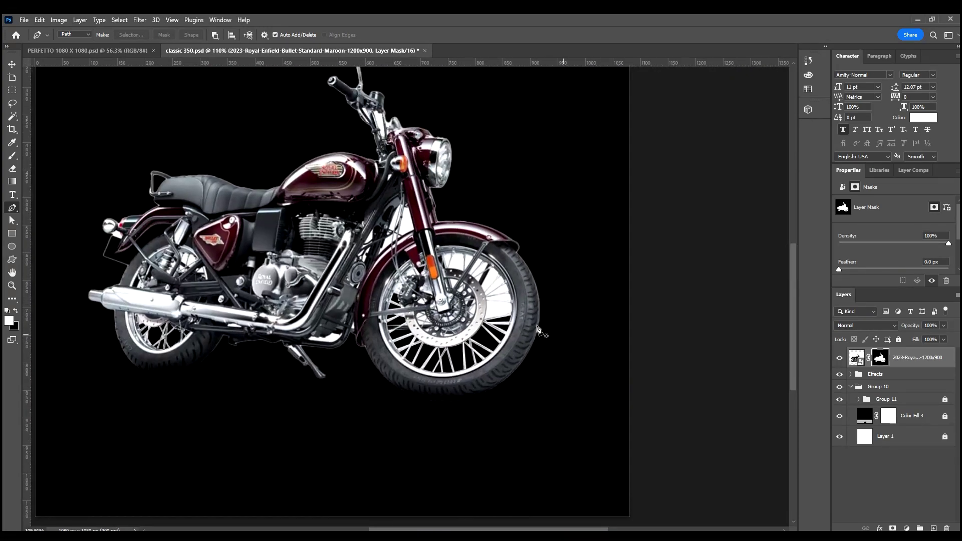
Fill the triangular gap at the brake disc edge black on the mask
{"action": "scroll", "coordinate": [568, 347], "scroll_direction": "up", "scroll_amount": 5, "text": "alt"}
{"action": "scroll", "coordinate": [568, 347], "scroll_direction": "up", "scroll_amount": 4, "text": "alt"}
{"action": "left_click", "coordinate": [340, 253]}
{"action": "left_click", "coordinate": [377, 278]}
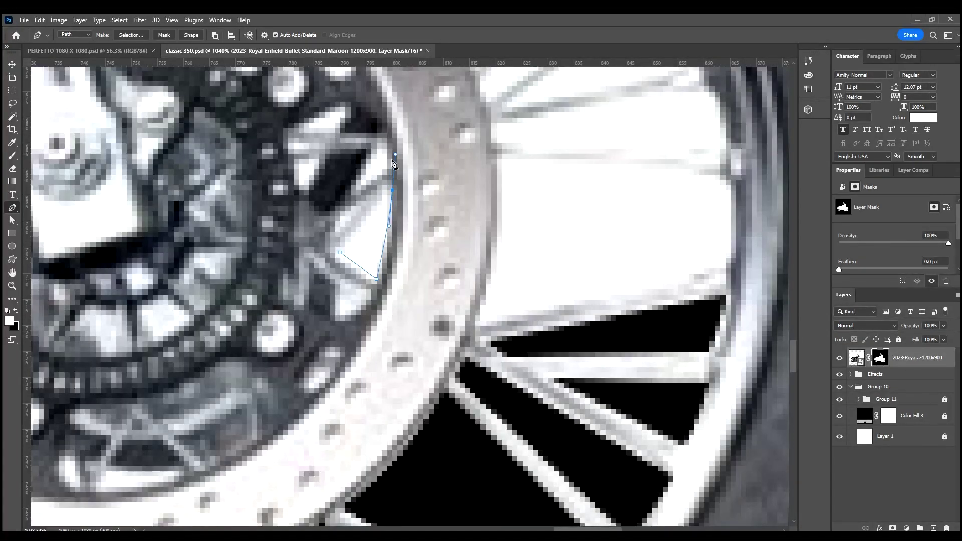
{"action": "key", "text": "ctrl+Return"}
{"action": "key", "text": "ctrl+BackSpace"}
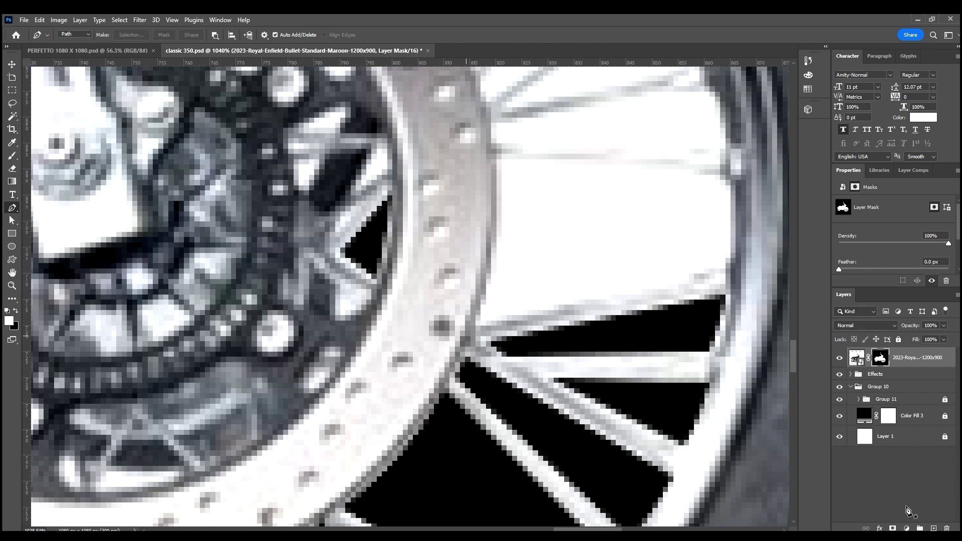
Trace a curved path from the rim to the brake disc and fill that gap black
{"action": "scroll", "coordinate": [334, 296], "scroll_direction": "up", "scroll_amount": 2}
{"action": "left_click", "coordinate": [720, 306]}
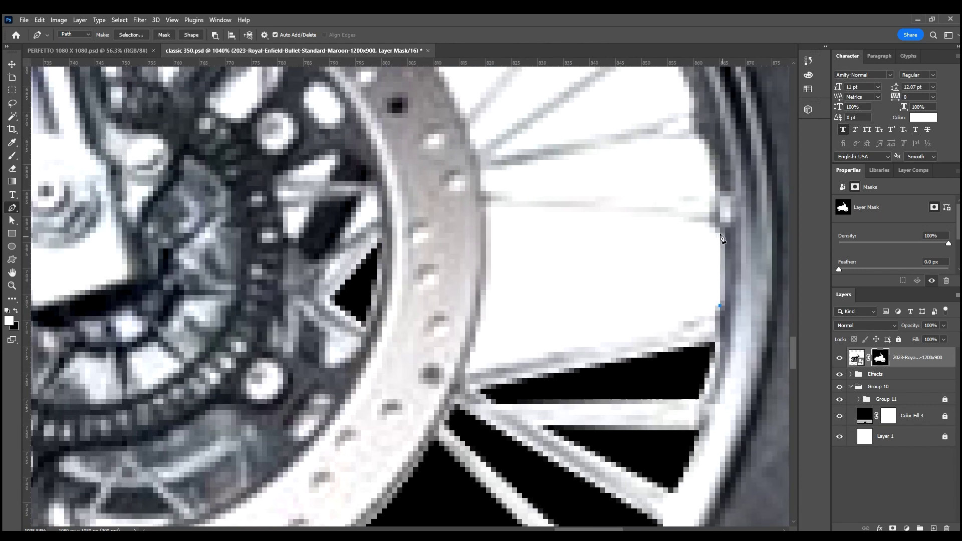
{"action": "left_click", "coordinate": [491, 207]}
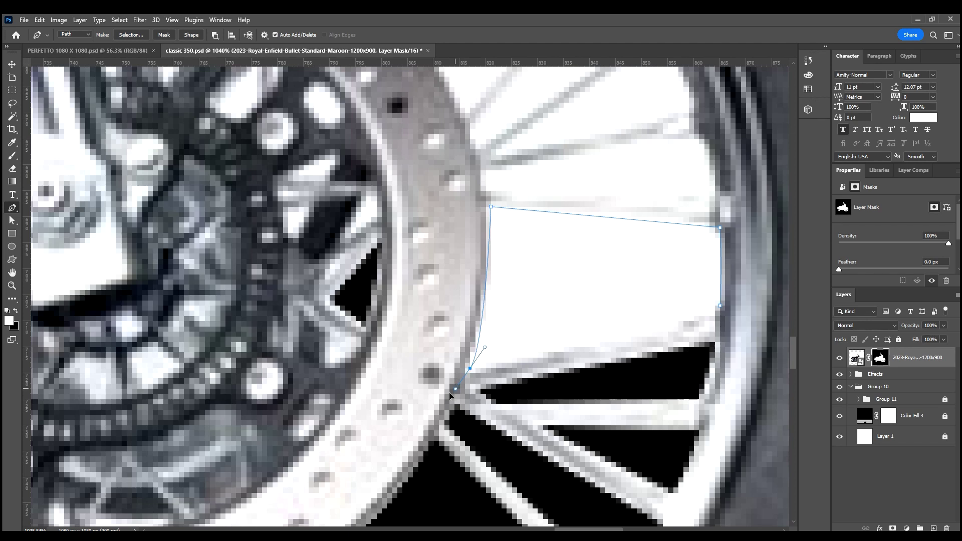
{"action": "left_click_drag", "start_coordinate": [452, 383], "coordinate": [439, 432]}
{"action": "key", "text": "ctrl+Return"}
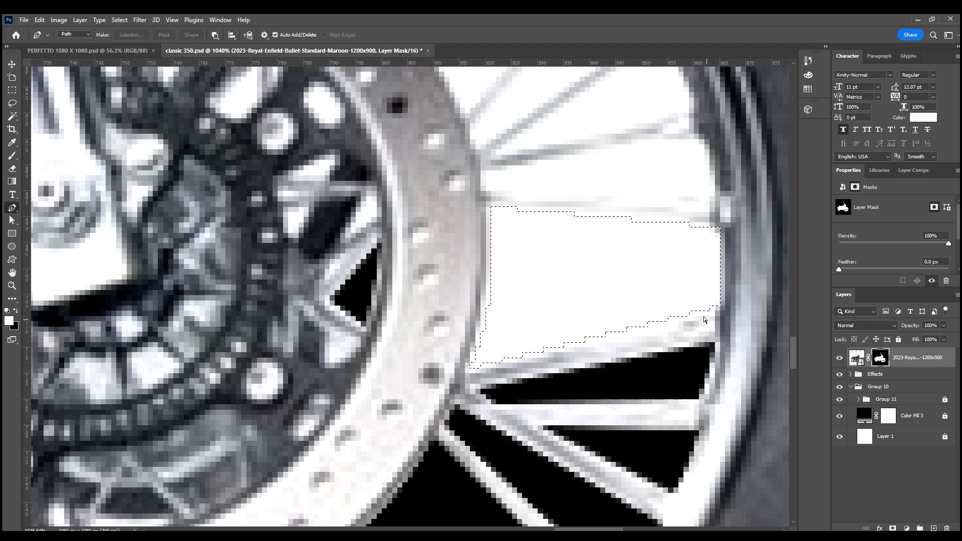
{"action": "key", "text": "Delete"}
Outline the gap between brake disc and rim, following the rim curve, and fill it black
{"action": "scroll", "coordinate": [707, 284], "scroll_direction": "up", "scroll_amount": 3}
{"action": "left_click", "coordinate": [491, 287]}
{"action": "left_click", "coordinate": [715, 297]}
{"action": "left_click_drag", "start_coordinate": [694, 229], "coordinate": [665, 194]}
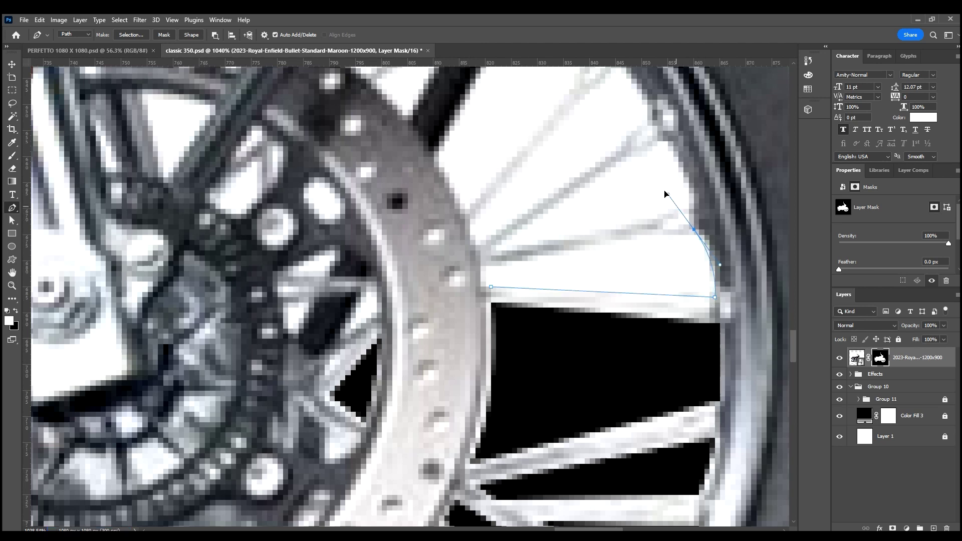
{"action": "left_click", "coordinate": [490, 285]}
{"action": "key", "text": "ctrl+Return"}
{"action": "key", "text": "Delete"}
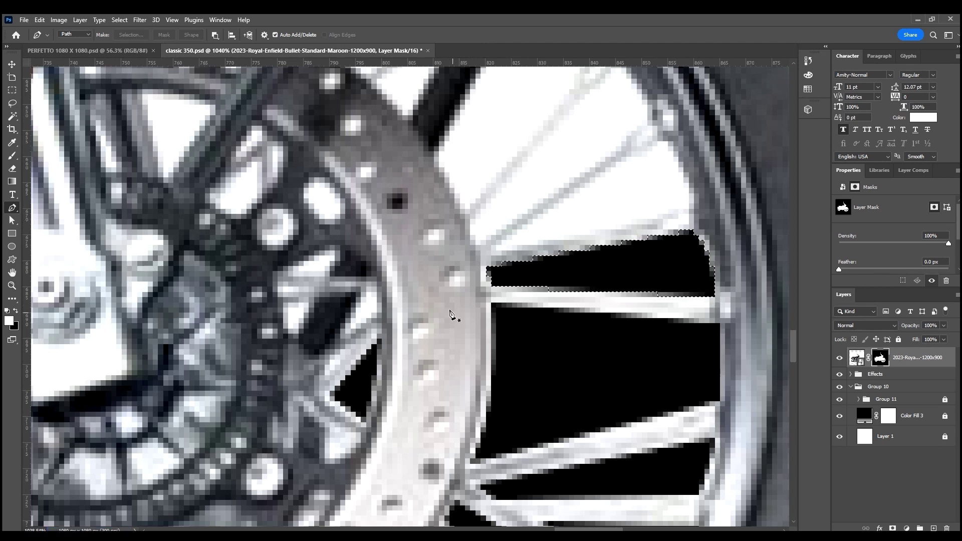
Start a path around the next gap between the rim and brake disc
{"action": "left_click_drag", "start_coordinate": [491, 242], "coordinate": [498, 298]}
{"action": "left_click", "coordinate": [699, 260]}
{"action": "left_click", "coordinate": [507, 302]}
{"action": "left_click", "coordinate": [669, 198]}
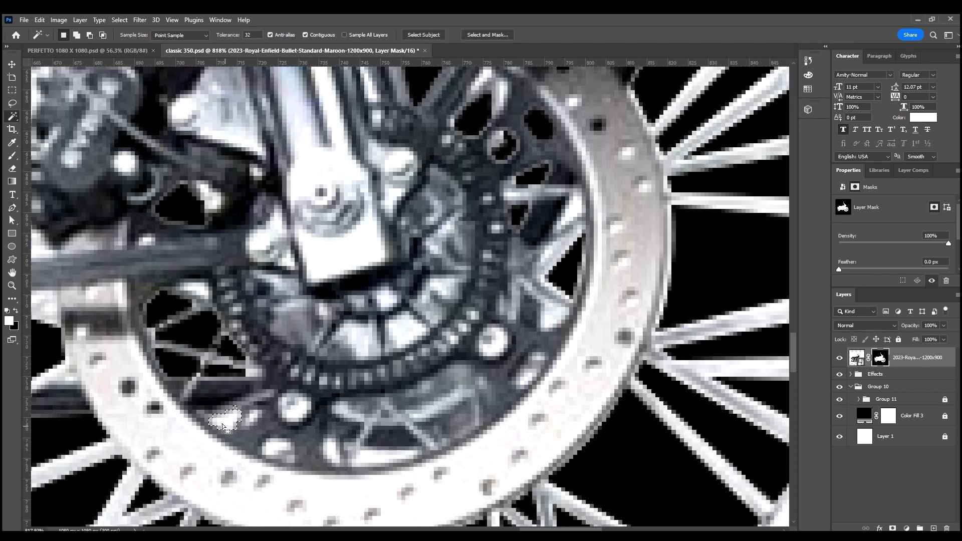
Select the leftover white specks near the hub and black them out on the mask
{"action": "left_click", "coordinate": [335, 451]}
{"action": "left_click", "coordinate": [553, 318]}
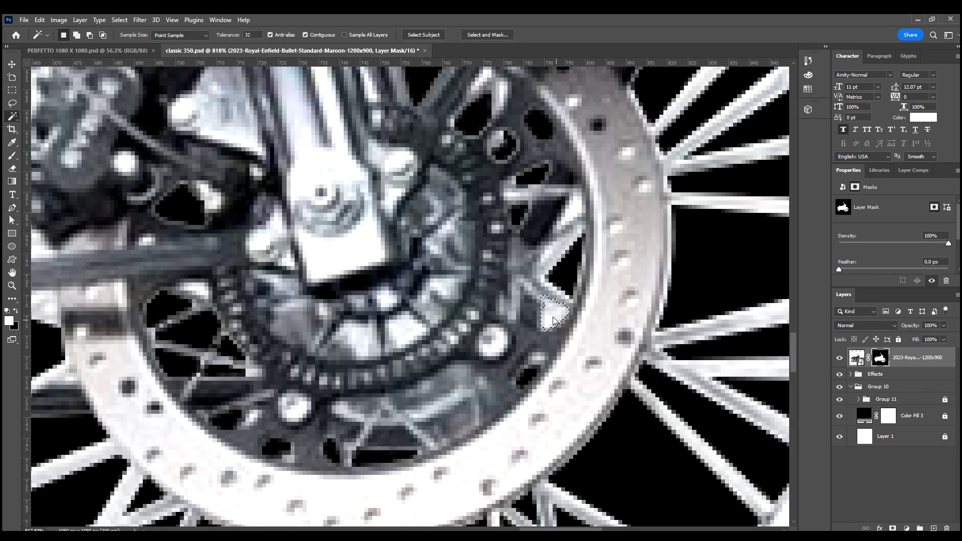
{"action": "scroll", "coordinate": [575, 214], "scroll_direction": "down", "scroll_amount": 3}
{"action": "scroll", "coordinate": [576, 214], "scroll_direction": "down", "scroll_amount": 1}
{"action": "scroll", "coordinate": [575, 214], "scroll_direction": "down", "scroll_amount": 2}
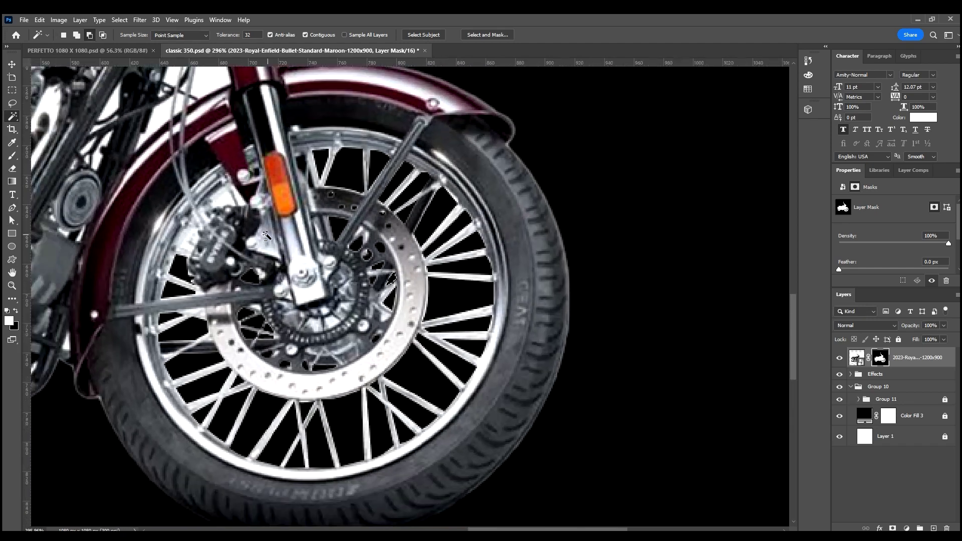
{"action": "scroll", "coordinate": [576, 214], "scroll_direction": "down", "scroll_amount": 2}
{"action": "scroll", "coordinate": [576, 214], "scroll_direction": "down", "scroll_amount": 2}
{"action": "scroll", "coordinate": [189, 340], "scroll_direction": "down", "scroll_amount": 1}
{"action": "scroll", "coordinate": [297, 226], "scroll_direction": "up", "scroll_amount": 5}
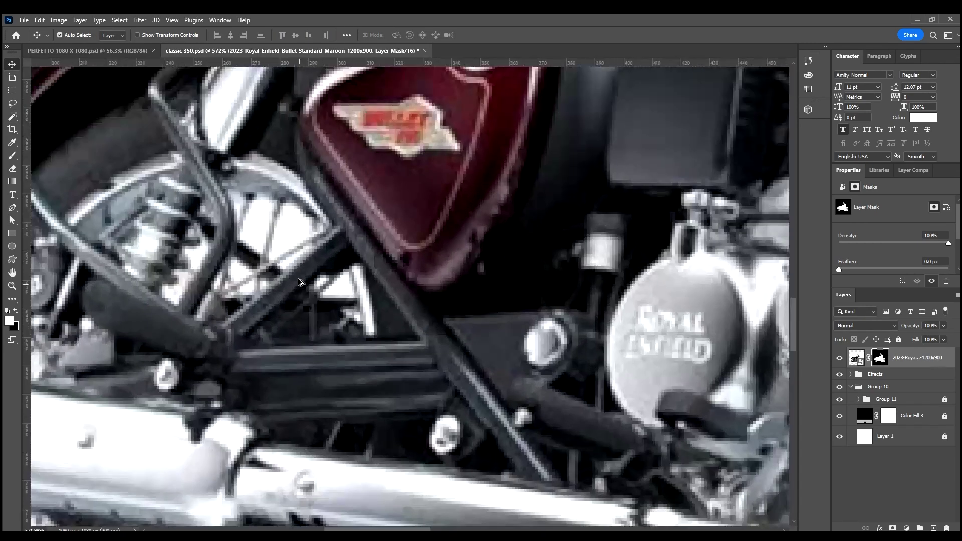
{"action": "scroll", "coordinate": [296, 226], "scroll_direction": "up", "scroll_amount": 2}
{"action": "left_click", "coordinate": [296, 226]}
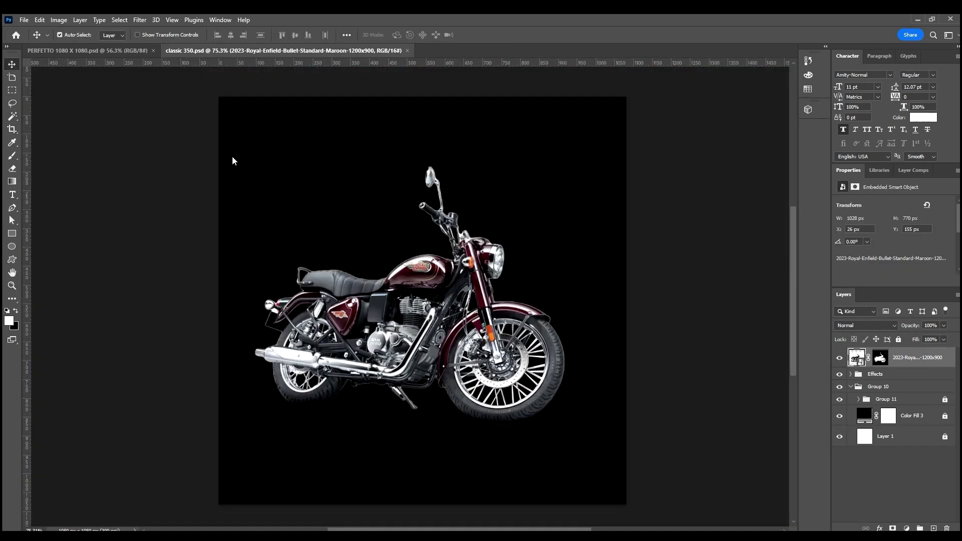
Move the motorcycle lower on the canvas and commit the new position
{"action": "key", "text": "ctrl+t"}
{"action": "left_click_drag", "start_coordinate": [503, 306], "coordinate": [503, 365]}
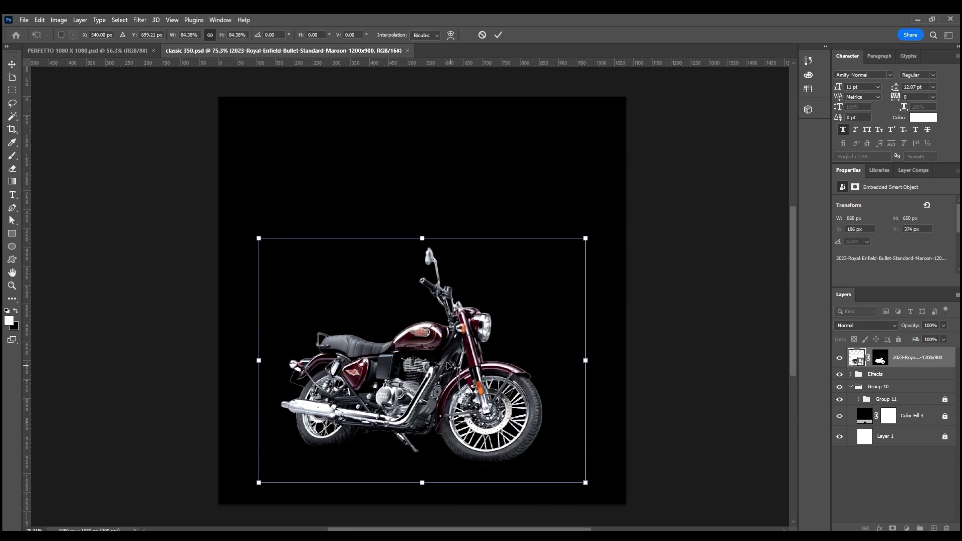
{"action": "key", "text": "Return"}
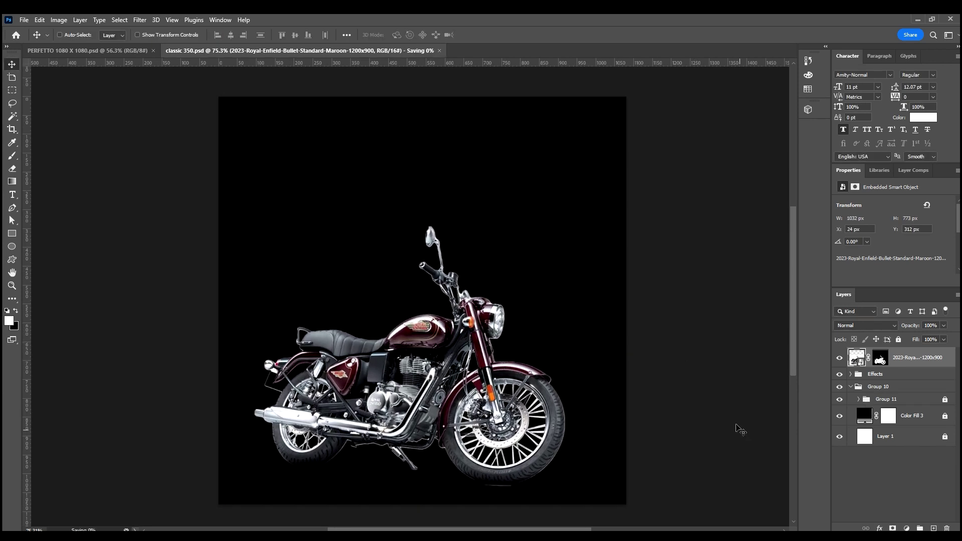
{"action": "left_click", "coordinate": [739, 430], "text": "ctrl"}
Save, then place the black-and-white street photo as a layer beneath the motorcycle
{"action": "key", "text": "ctrl+s"}
{"action": "key", "text": "Return"}
{"action": "left_click_drag", "start_coordinate": [902, 357], "coordinate": [890, 433]}
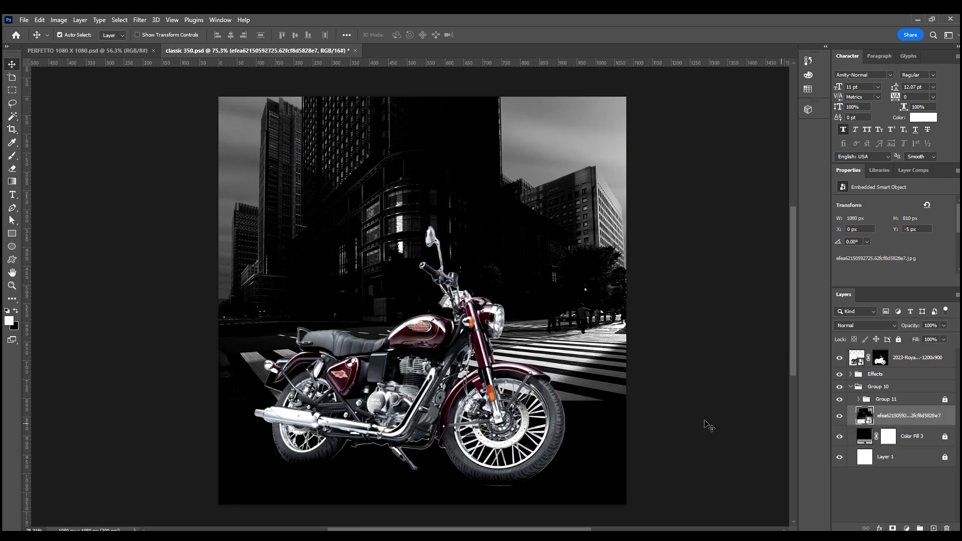
Scale the street photo up so it fills the whole canvas
{"action": "key", "text": "ctrl+t"}
{"action": "scroll", "coordinate": [392, 339], "scroll_direction": "down", "scroll_amount": 3}
{"action": "left_click_drag", "start_coordinate": [392, 337], "coordinate": [414, 438]}
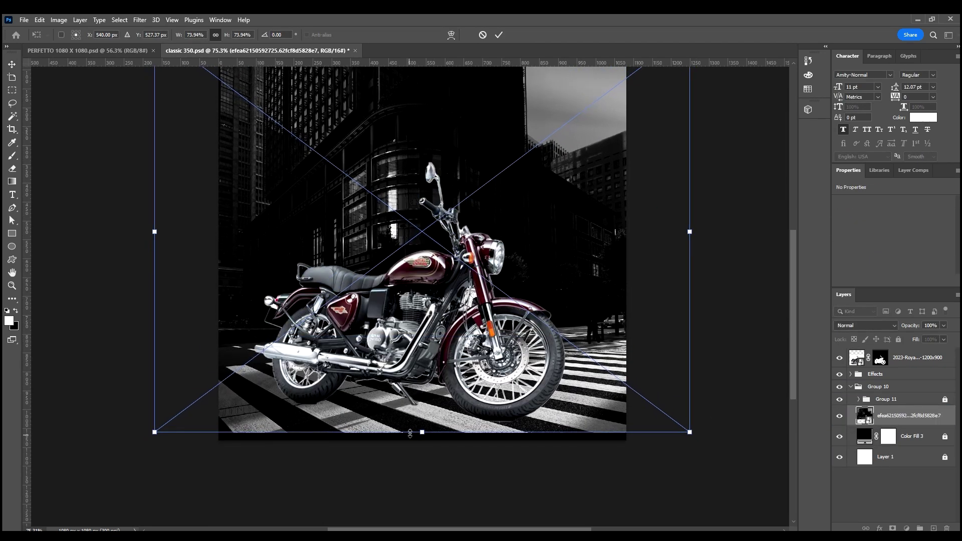
{"action": "key", "text": "Return"}
{"action": "scroll", "coordinate": [420, 347], "scroll_direction": "up", "scroll_amount": 2}
{"action": "scroll", "coordinate": [419, 346], "scroll_direction": "down", "scroll_amount": 2}
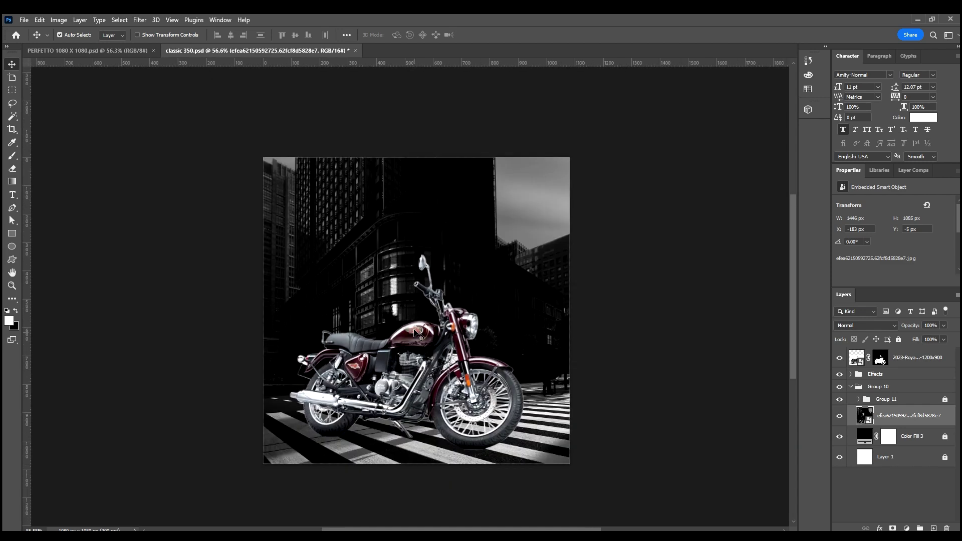
Nudge the top motorcycle layer right onto the crosswalk with Free Transform
{"action": "left_click", "coordinate": [902, 357]}
{"action": "key", "text": "ctrl+t"}
{"action": "key", "text": "shift+Right"}
{"action": "key", "text": "shift+Right"}
{"action": "key", "text": "shift+Right"}
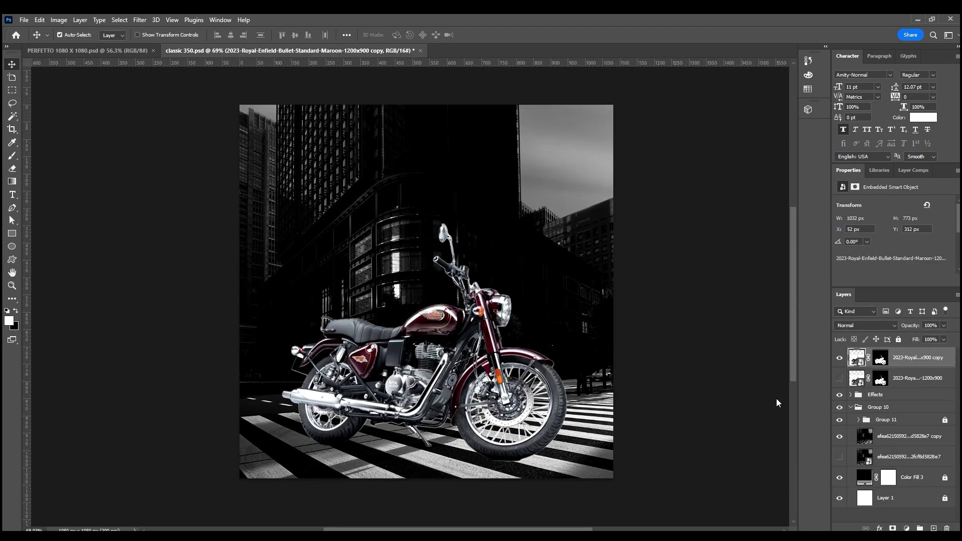
Add an empty shadow layer above the second motorcycle layer and set up a black brush
{"action": "left_click", "coordinate": [908, 379]}
{"action": "key", "text": "ctrl+shift+alt+n"}
{"action": "key", "text": "b"}
{"action": "scroll", "coordinate": [504, 430], "scroll_direction": "down", "scroll_amount": 1}
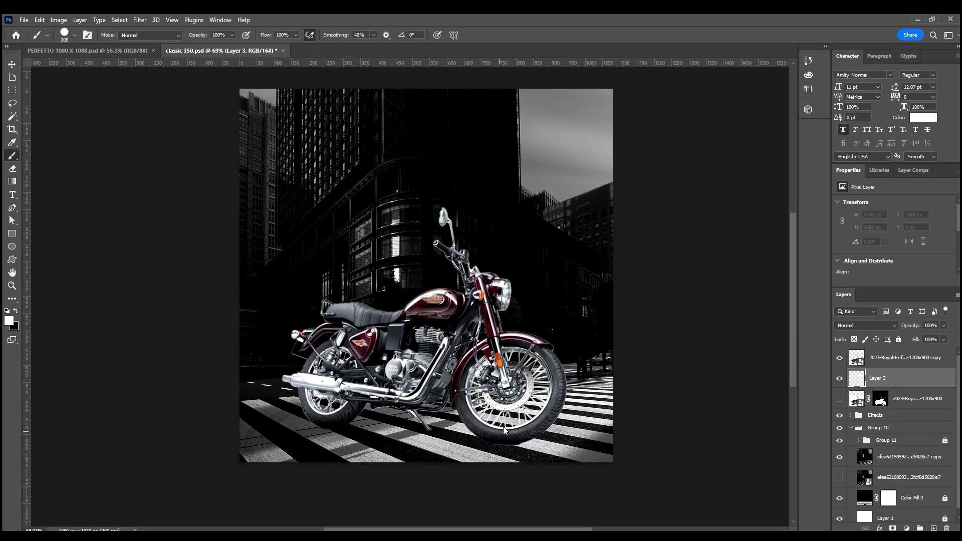
{"action": "scroll", "coordinate": [523, 385], "scroll_direction": "down", "scroll_amount": 1}
{"action": "scroll", "coordinate": [583, 419], "scroll_direction": "up", "scroll_amount": 3}
{"action": "left_click_drag", "start_coordinate": [582, 419], "coordinate": [151, 379]}
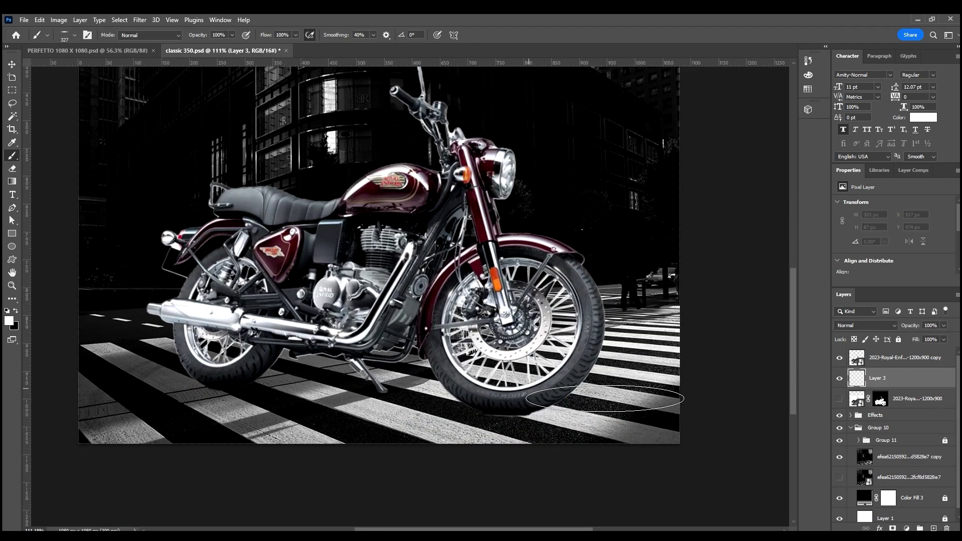
{"action": "key", "text": "x"}
{"action": "key", "text": "ctrl+z"}
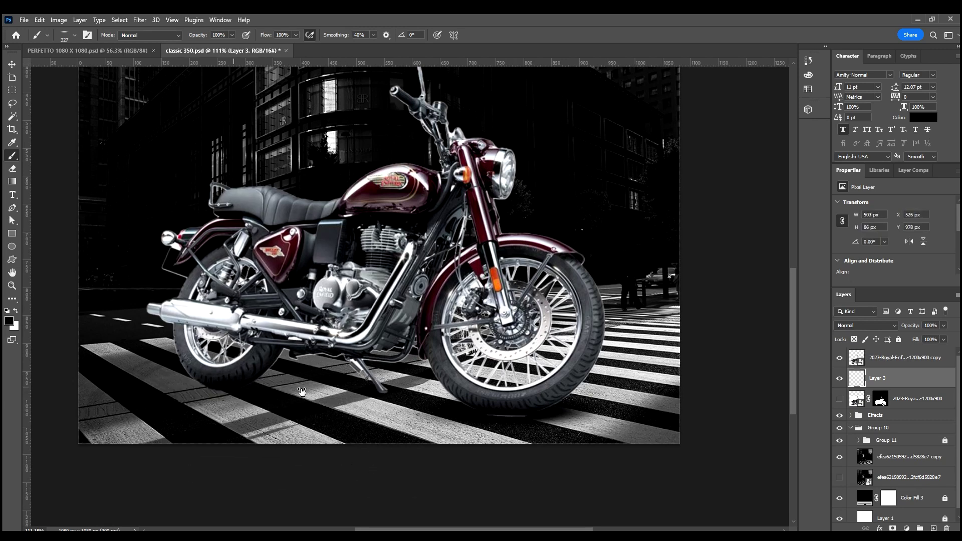
Paint soft black shadows at 56% opacity beneath the motorcycle and its front wheel
{"action": "left_click_drag", "start_coordinate": [576, 416], "coordinate": [186, 386]}
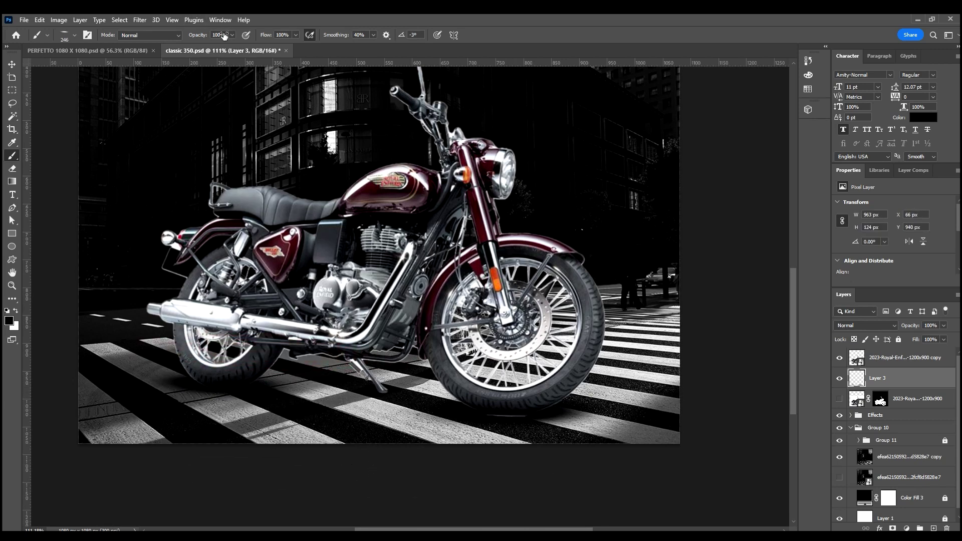
{"action": "type", "text": "56"}
{"action": "key", "text": "Return"}
{"action": "key", "text": "bracketright"}
{"action": "key", "text": "bracketright"}
{"action": "key", "text": "bracketright"}
{"action": "left_click", "coordinate": [346, 380]}
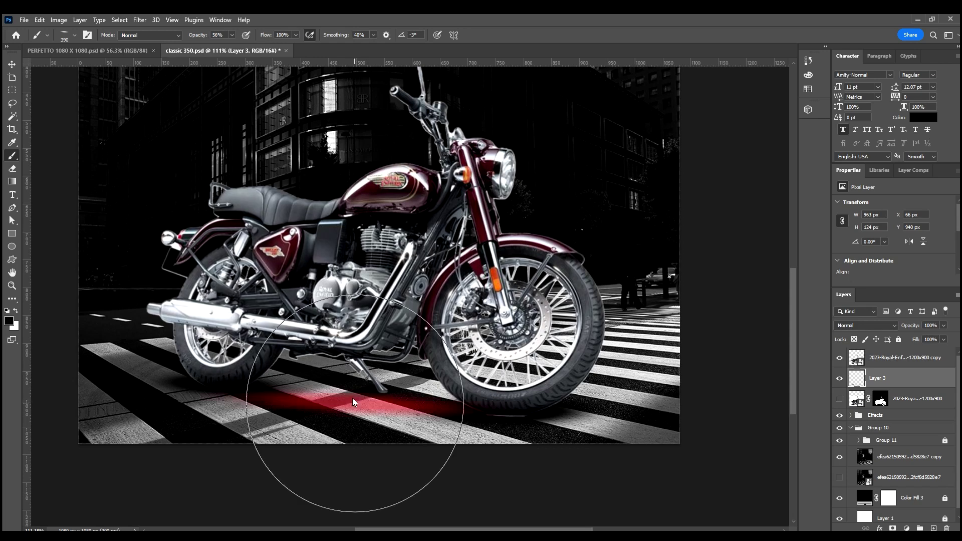
{"action": "key", "text": "ctrl+z"}
{"action": "left_click", "coordinate": [361, 378]}
{"action": "key", "text": "ctrl+z"}
{"action": "key", "text": "bracketright"}
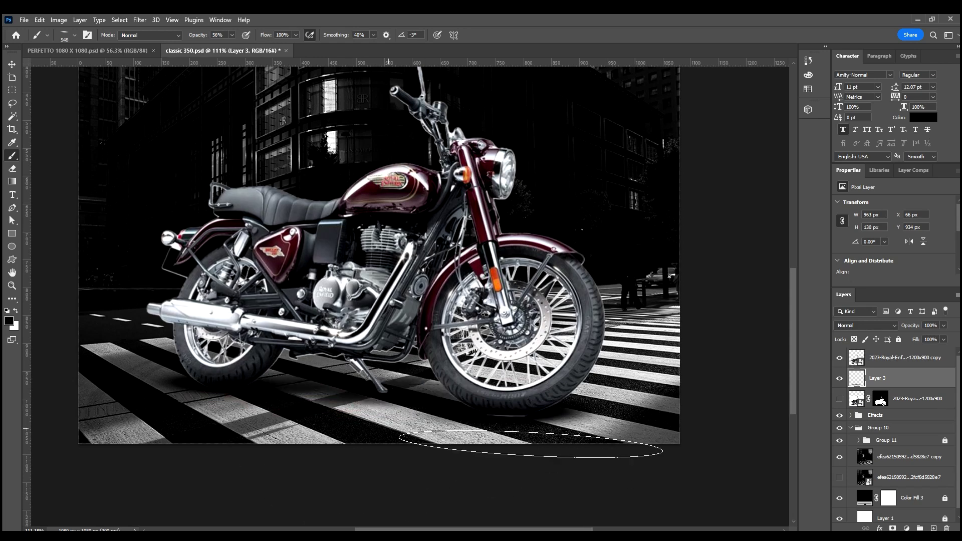
{"action": "left_click_drag", "start_coordinate": [281, 396], "coordinate": [542, 414]}
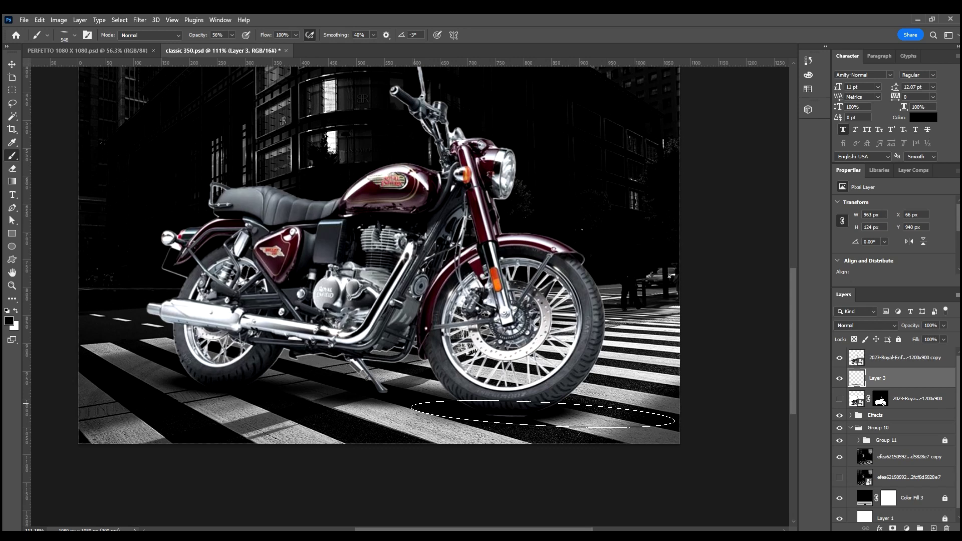
Save, then duplicate the motorcycle copy layer and hide the duplicate
{"action": "scroll", "coordinate": [543, 413], "scroll_direction": "down", "scroll_amount": 3}
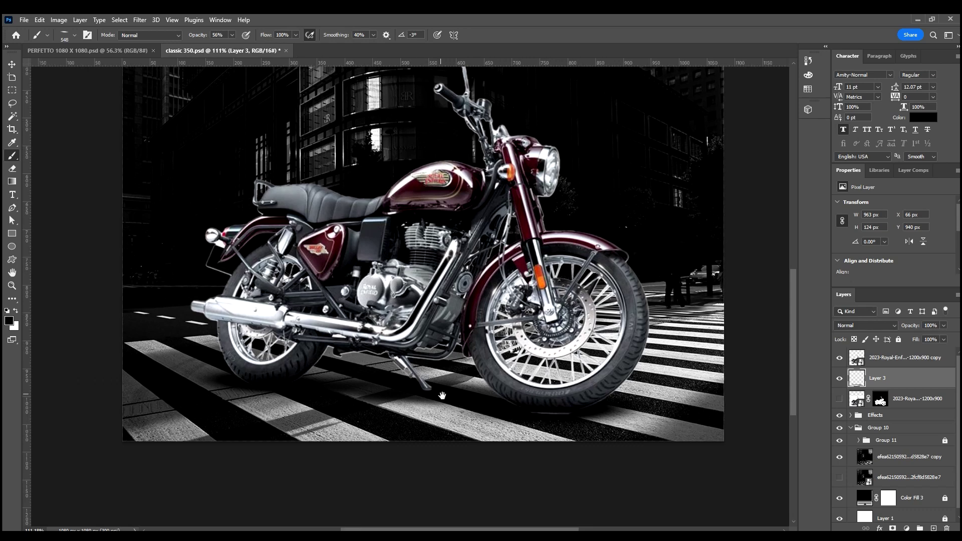
{"action": "key", "text": "v"}
{"action": "key", "text": "ctrl+s"}
{"action": "scroll", "coordinate": [438, 272], "scroll_direction": "down", "scroll_amount": 1}
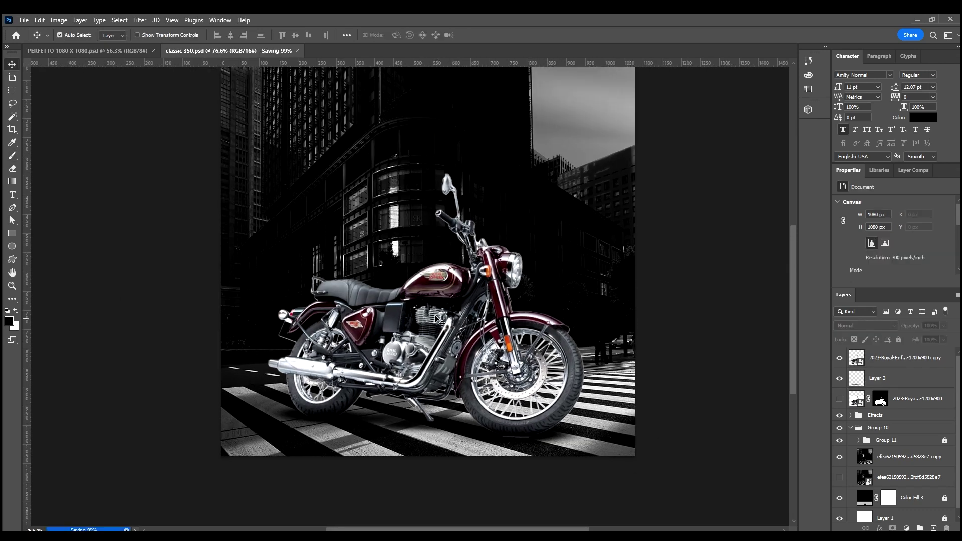
{"action": "left_click", "coordinate": [448, 361]}
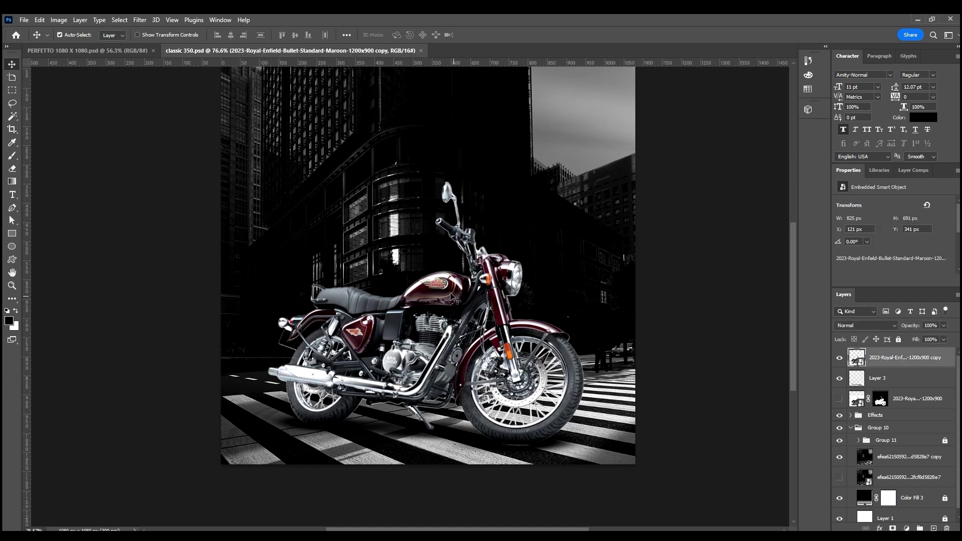
{"action": "key", "text": "ctrl+j"}
{"action": "left_click", "coordinate": [839, 357]}
{"action": "left_click", "coordinate": [849, 378]}
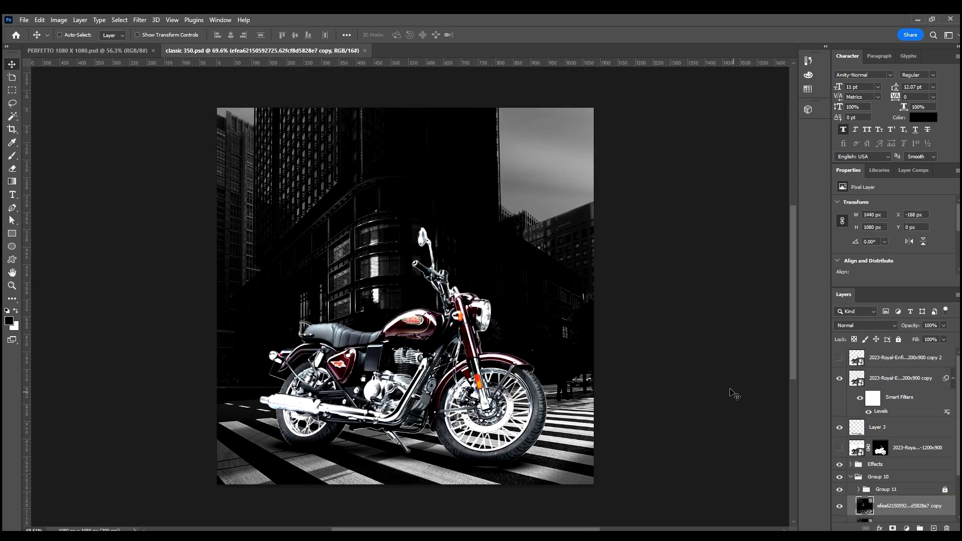
Paste in the light flare, rotate and enlarge it, and blend it in Screen mode
{"action": "key", "text": "ctrl+v"}
{"action": "key", "text": "ctrl+t"}
{"action": "mouse_move", "coordinate": [576, 116]}
{"action": "left_mouse_down"}
{"action": "mouse_move", "coordinate": [579, 184]}
{"action": "mouse_move", "coordinate": [412, 417]}
{"action": "left_mouse_up"}
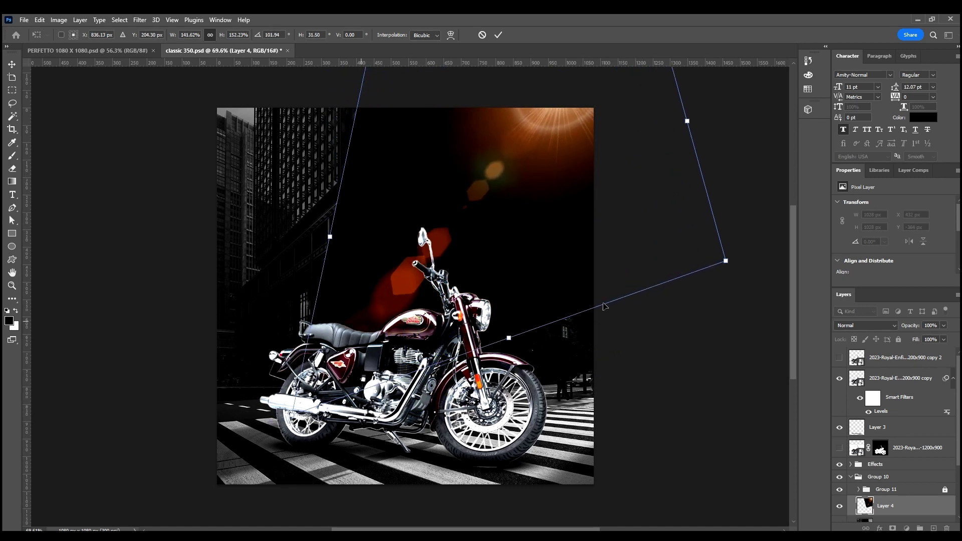
{"action": "left_click_drag", "start_coordinate": [412, 417], "coordinate": [430, 435]}
{"action": "key", "text": "Return"}
{"action": "left_click", "coordinate": [862, 329]}
{"action": "key", "text": "Down"}
{"action": "key", "text": "Down"}
{"action": "key", "text": "Down"}
{"action": "key", "text": "Down"}
{"action": "key", "text": "Down"}
{"action": "key", "text": "Down"}
{"action": "key", "text": "Down"}
{"action": "key", "text": "Down"}
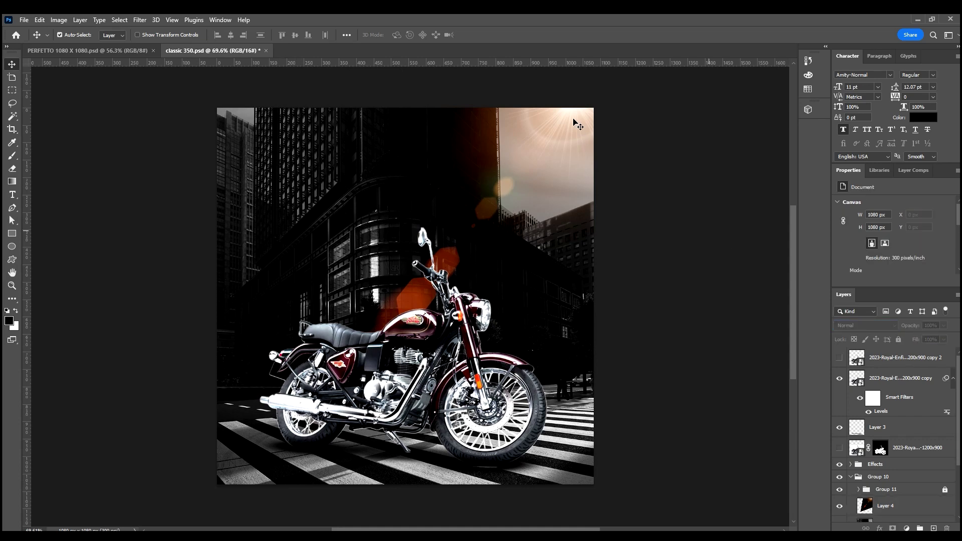
Enlarge the flare to about 129%, rotate it ~14° clockwise, and cycle blend modes to Color Dodge
{"action": "key", "text": "ctrl+t"}
{"action": "left_click_drag", "start_coordinate": [769, 445], "coordinate": [768, 511]}
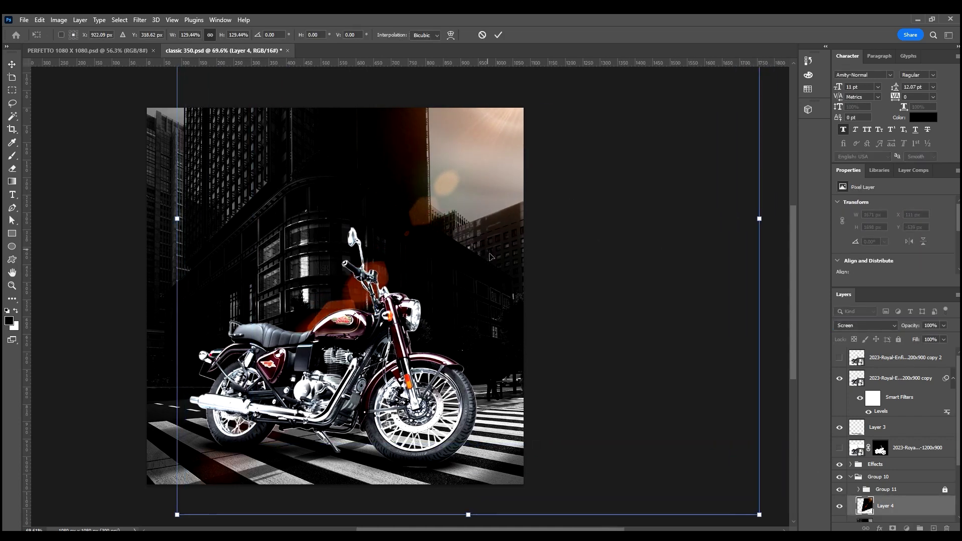
{"action": "key", "text": "ctrl+minus"}
{"action": "left_click_drag", "start_coordinate": [649, 398], "coordinate": [614, 437]}
{"action": "key", "text": "Return"}
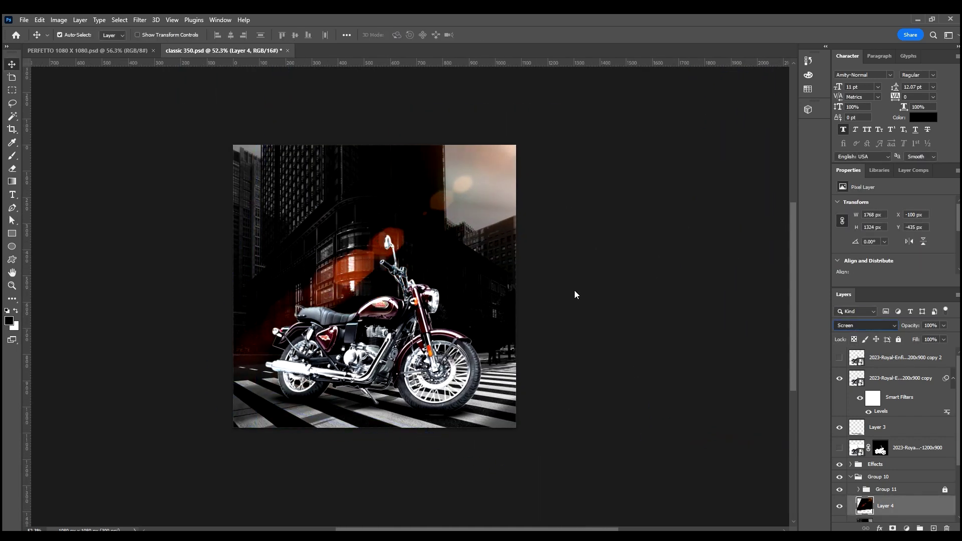
{"action": "key", "text": "Up"}
{"action": "key", "text": "Down"}
{"action": "key", "text": "Down"}
{"action": "key", "text": "Down"}
{"action": "key", "text": "Down"}
{"action": "key", "text": "shift+minus"}
{"action": "key", "text": "shift+minus"}
{"action": "key", "text": "shift+minus"}
{"action": "key", "text": "shift+minus"}
{"action": "key", "text": "shift+minus"}
{"action": "key", "text": "shift+minus"}
{"action": "key", "text": "shift+minus"}
{"action": "key", "text": "shift+minus"}
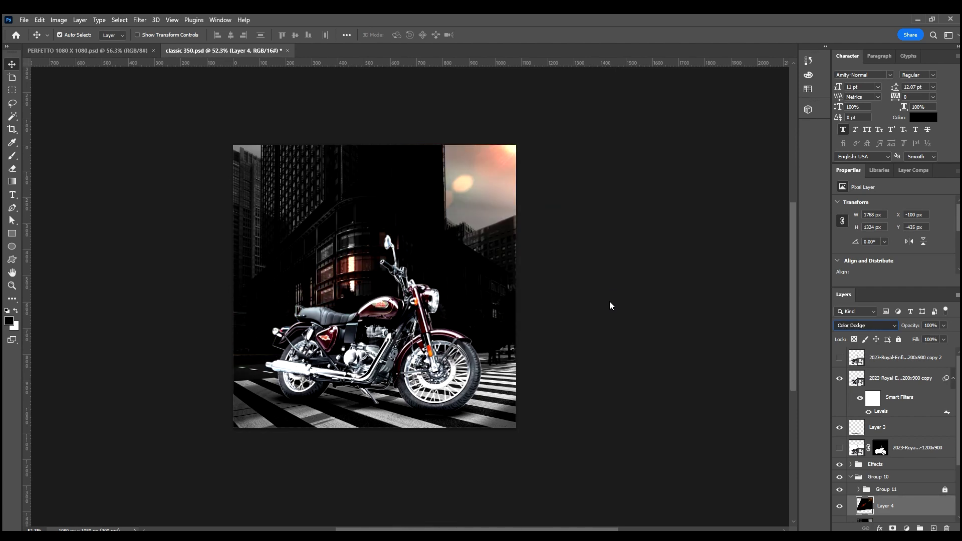
{"action": "left_click_drag", "start_coordinate": [609, 305], "coordinate": [639, 320]}
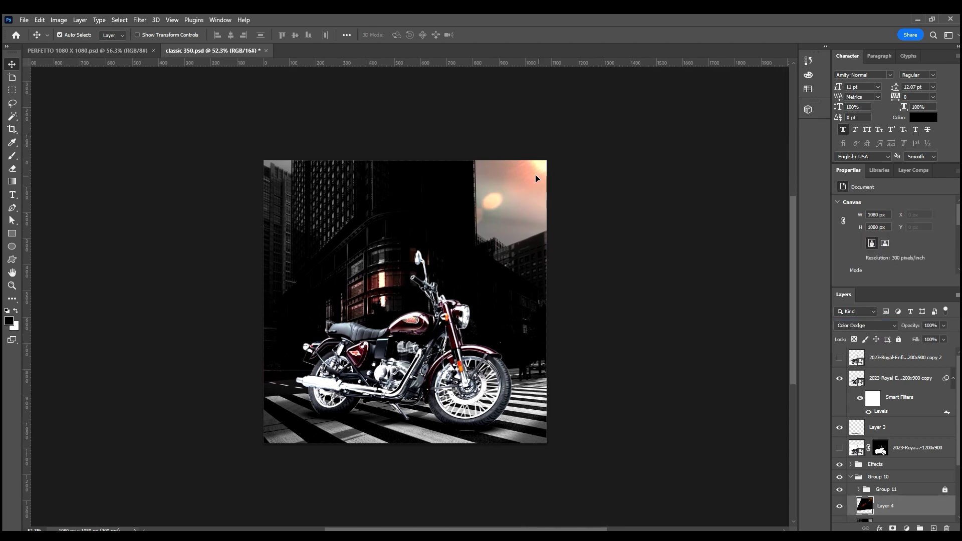
Paint soft white at 9% opacity to brighten the sky above the building and lower right
{"action": "key", "text": "b"}
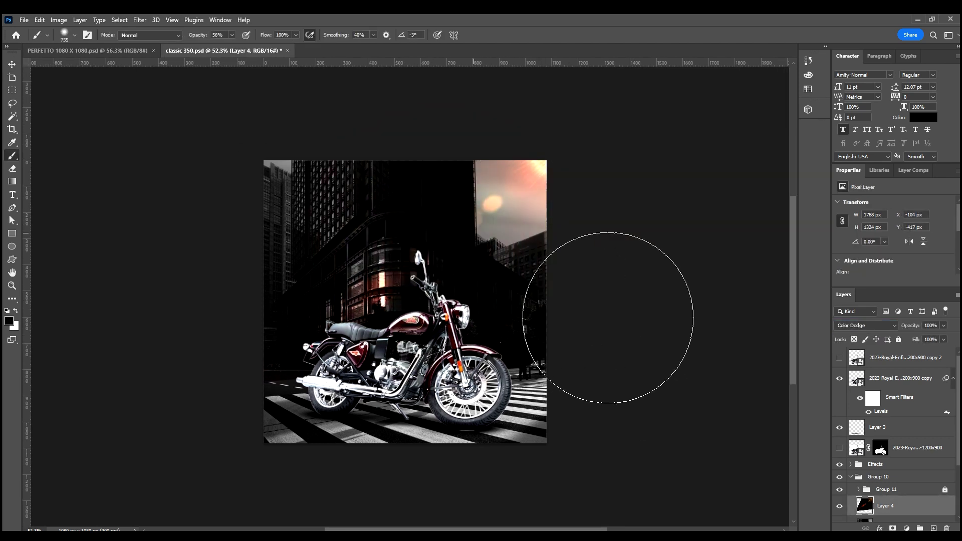
{"action": "key", "text": "x"}
{"action": "scroll", "coordinate": [572, 257], "scroll_direction": "down", "scroll_amount": 1}
{"action": "key", "text": "0"}
{"action": "key", "text": "9"}
{"action": "mouse_move", "coordinate": [587, 277]}
{"action": "left_mouse_down"}
{"action": "mouse_move", "coordinate": [494, 269]}
{"action": "mouse_move", "coordinate": [636, 370]}
{"action": "mouse_move", "coordinate": [623, 382]}
{"action": "mouse_move", "coordinate": [579, 378]}
{"action": "left_mouse_up"}
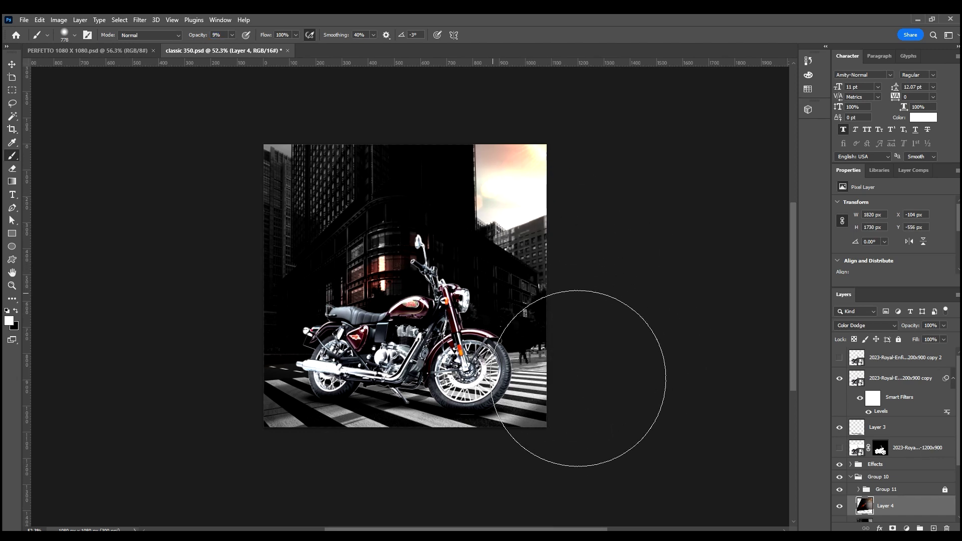
{"action": "left_click_drag", "start_coordinate": [499, 215], "coordinate": [451, 247]}
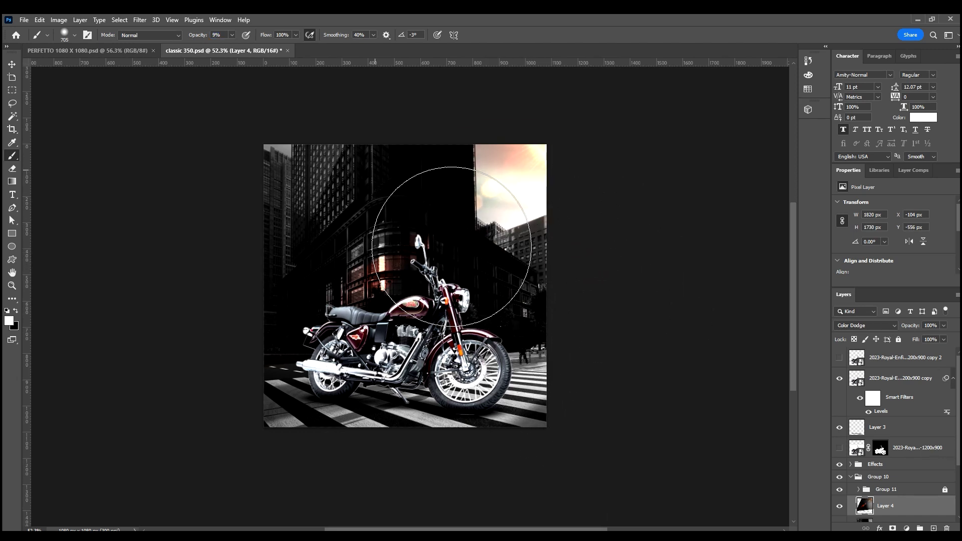
Deselect the flare layer and zoom in on the motorcycle
{"action": "key", "text": "v"}
{"action": "left_click", "coordinate": [246, 330]}
{"action": "mouse_move", "coordinate": [417, 366]}
{"action": "left_mouse_down"}
{"action": "mouse_move", "coordinate": [488, 401]}
{"action": "mouse_move", "coordinate": [513, 469]}
{"action": "left_mouse_up"}
{"action": "key", "text": "b"}
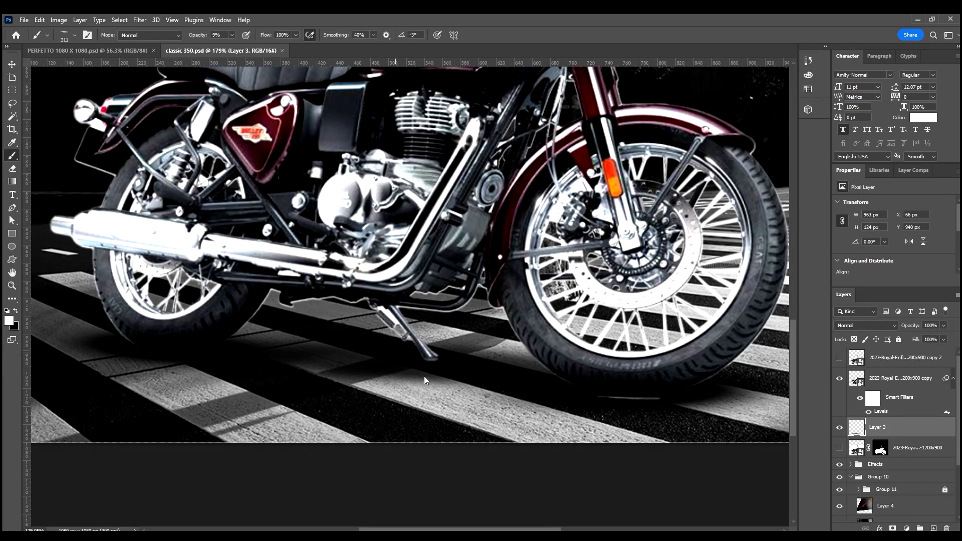
Flatten the brush into an ellipse and paint a dark ground shadow under the bike
{"action": "left_click_drag", "start_coordinate": [438, 376], "coordinate": [508, 373]}
{"action": "key", "text": "0"}
{"action": "left_click", "coordinate": [389, 371]}
{"action": "key", "text": "ctrl+z"}
{"action": "left_click_drag", "start_coordinate": [401, 371], "coordinate": [451, 373]}
{"action": "left_click", "coordinate": [349, 371]}
{"action": "key", "text": "ctrl+z"}
{"action": "left_click_drag", "start_coordinate": [370, 326], "coordinate": [392, 361]}
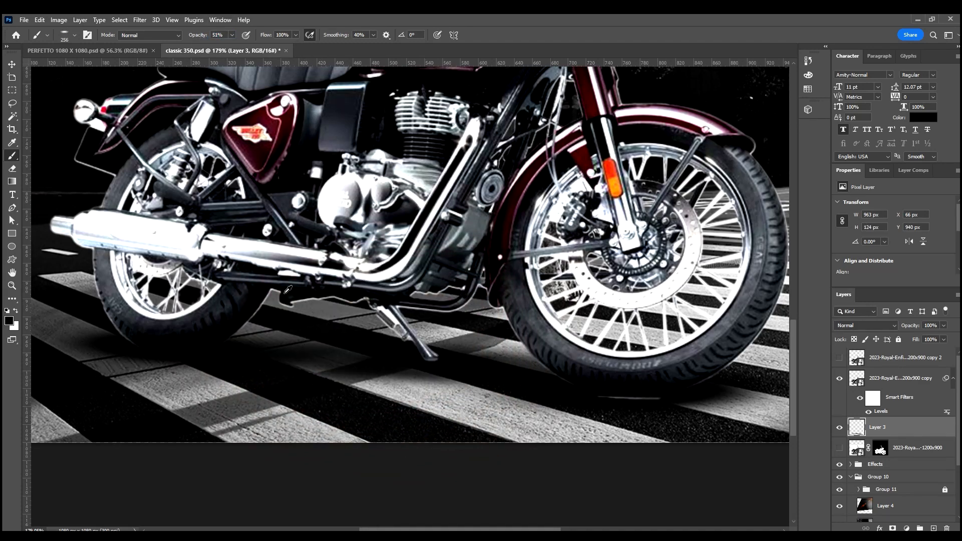
{"action": "left_click_drag", "start_coordinate": [288, 290], "coordinate": [751, 401]}
Add a layer mask to the motorcycle copy layer
{"action": "key", "text": "v"}
{"action": "scroll", "coordinate": [541, 349], "scroll_direction": "down", "scroll_amount": 2}
{"action": "left_click", "coordinate": [542, 349]}
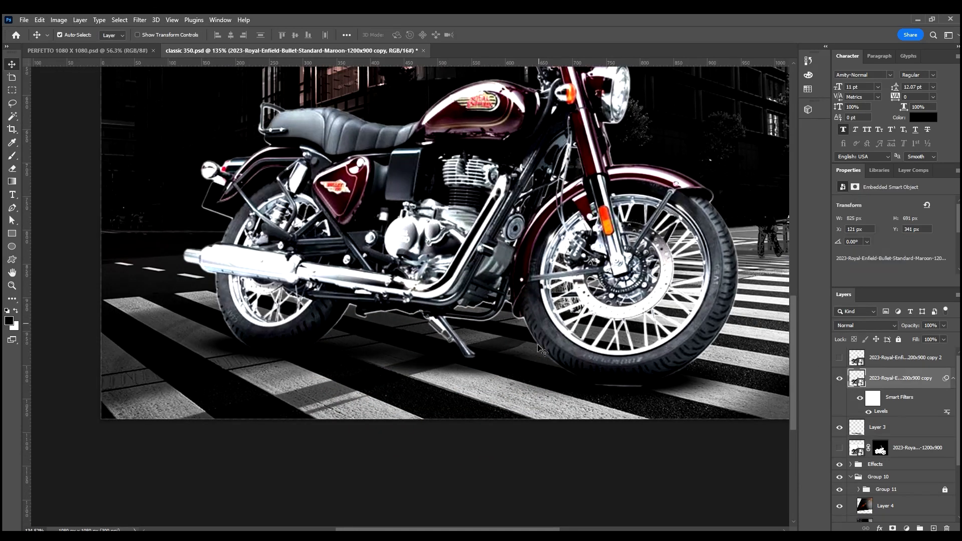
{"action": "scroll", "coordinate": [541, 349], "scroll_direction": "up", "scroll_amount": 2}
{"action": "left_click", "coordinate": [892, 528]}
Paint black on the mask with a small soft brush along the tyre bottoms
{"action": "key", "text": "b"}
{"action": "scroll", "coordinate": [563, 359], "scroll_direction": "up", "scroll_amount": 3}
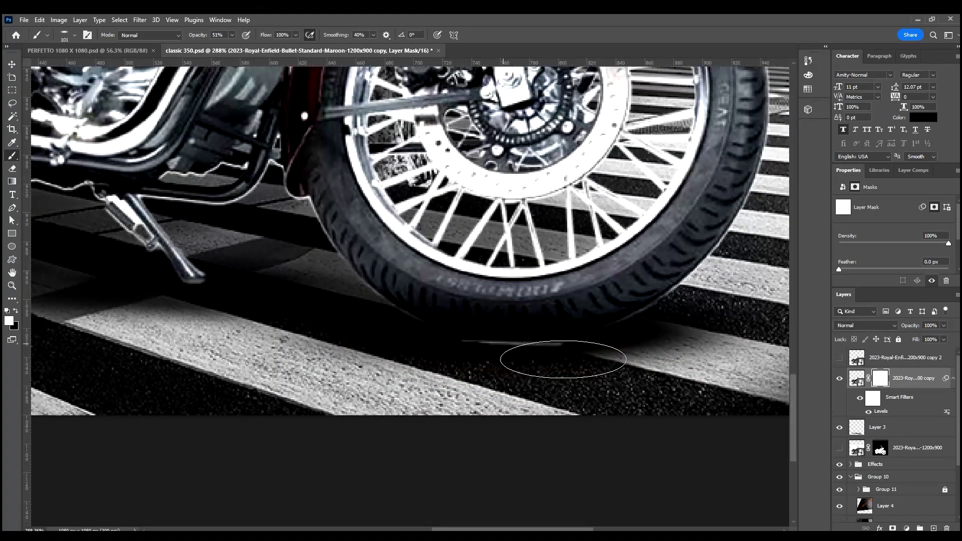
{"action": "scroll", "coordinate": [501, 365], "scroll_direction": "down", "scroll_amount": 2}
{"action": "scroll", "coordinate": [172, 335], "scroll_direction": "left", "scroll_amount": 5}
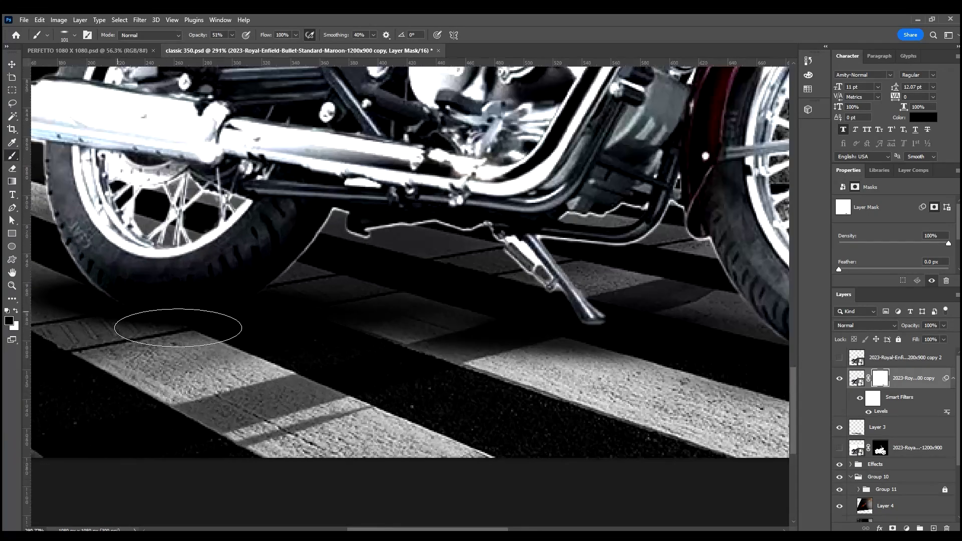
{"action": "scroll", "coordinate": [312, 358], "scroll_direction": "left", "scroll_amount": 3}
{"action": "scroll", "coordinate": [257, 186], "scroll_direction": "up", "scroll_amount": 3}
{"action": "key", "text": "bracketleft"}
{"action": "key", "text": "bracketleft"}
{"action": "key", "text": "bracketleft"}
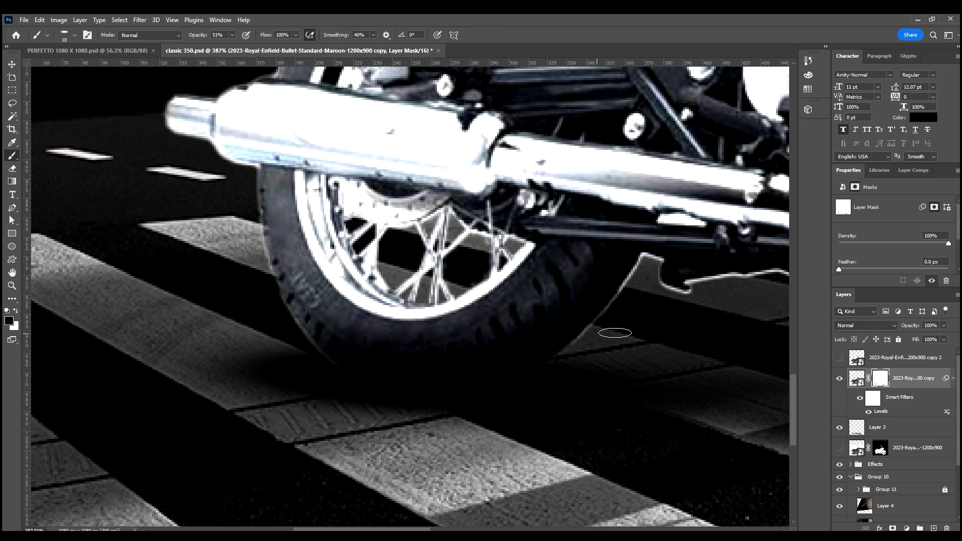
{"action": "scroll", "coordinate": [609, 338], "scroll_direction": "down", "scroll_amount": 5}
{"action": "scroll", "coordinate": [501, 301], "scroll_direction": "right", "scroll_amount": 5}
{"action": "scroll", "coordinate": [446, 282], "scroll_direction": "up", "scroll_amount": 5}
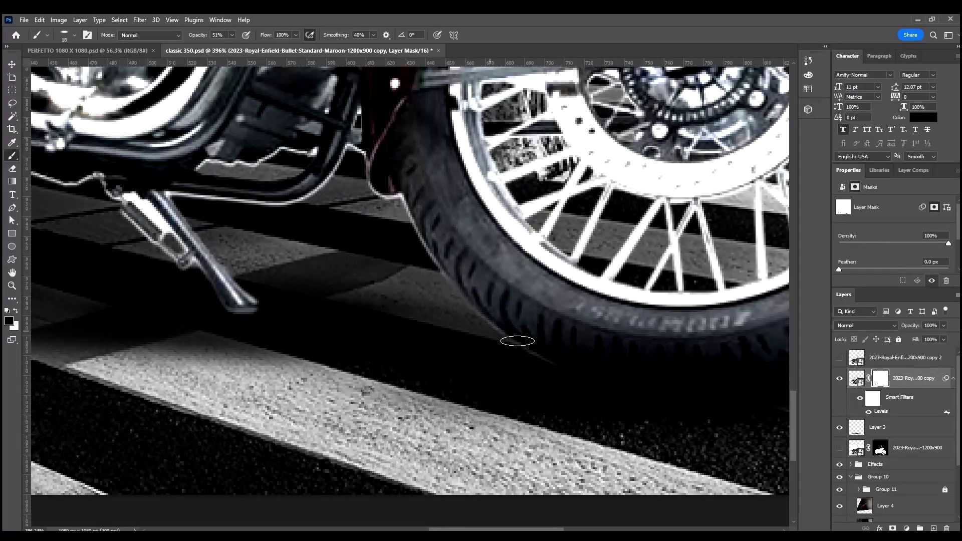
{"action": "left_click_drag", "start_coordinate": [640, 389], "coordinate": [380, 301]}
{"action": "scroll", "coordinate": [402, 335], "scroll_direction": "up", "scroll_amount": 2}
{"action": "scroll", "coordinate": [539, 260], "scroll_direction": "down", "scroll_amount": 3}
{"action": "scroll", "coordinate": [539, 260], "scroll_direction": "down", "scroll_amount": 3}
{"action": "scroll", "coordinate": [221, 268], "scroll_direction": "down", "scroll_amount": 2}
{"action": "key", "text": "v"}
{"action": "scroll", "coordinate": [341, 175], "scroll_direction": "up", "scroll_amount": 1}
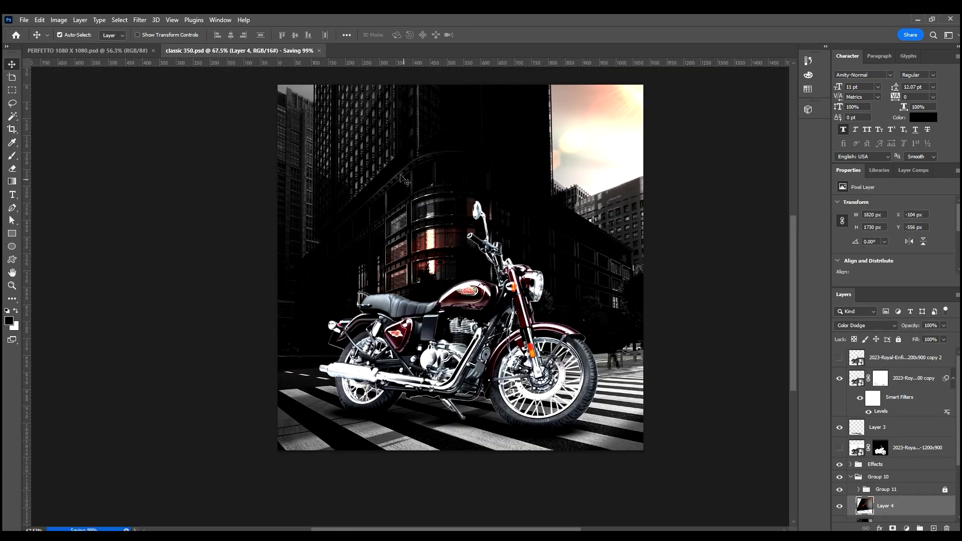
Duplicate the city background layer to hold the motion blur
{"action": "left_click", "coordinate": [406, 185], "text": "ctrl"}
{"action": "scroll", "coordinate": [717, 434], "scroll_direction": "up", "scroll_amount": 2}
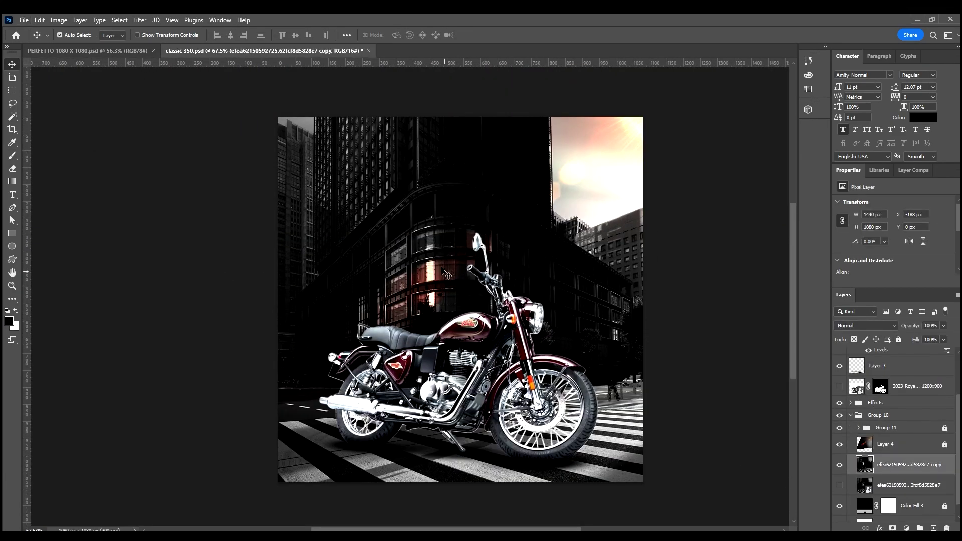
{"action": "key", "text": "ctrl+j"}
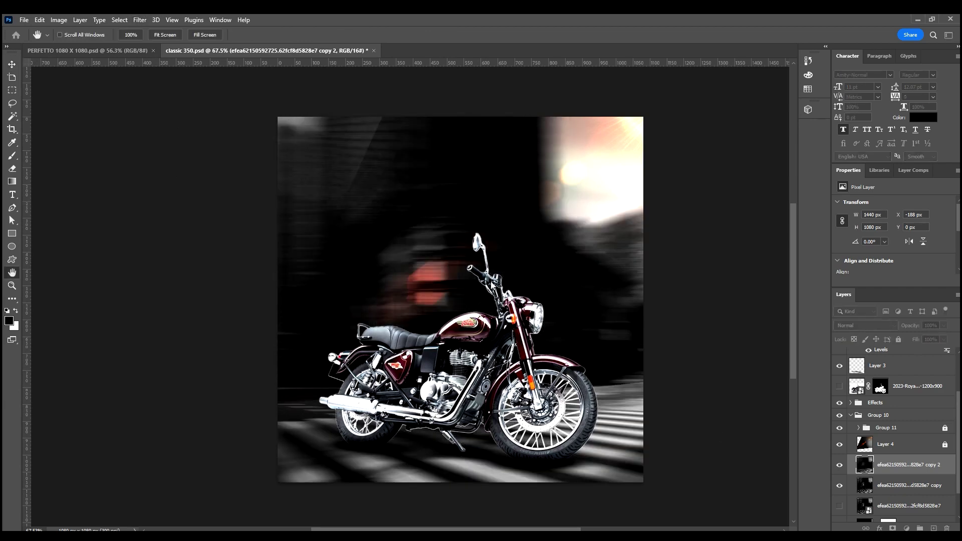
{"action": "scroll", "coordinate": [581, 125], "scroll_direction": "down", "scroll_amount": 2}
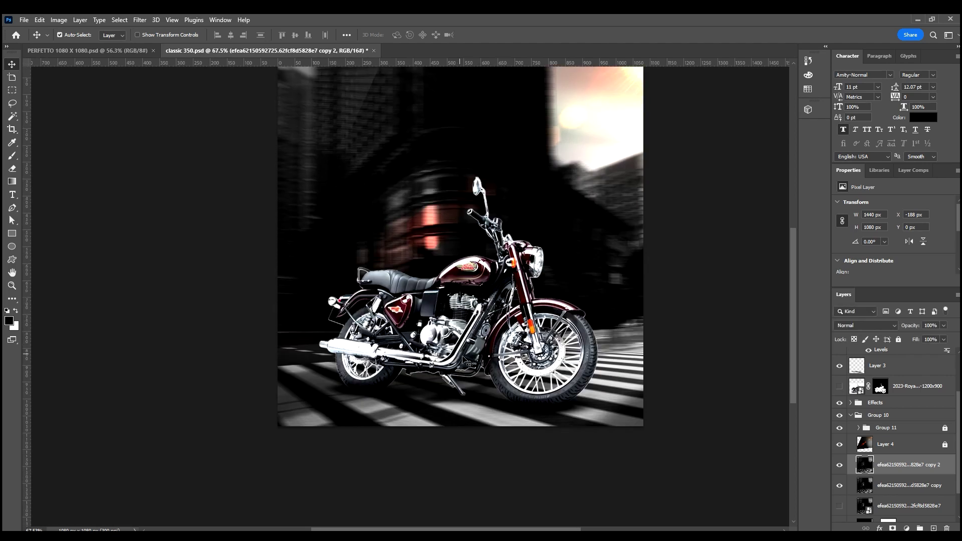
Mask the blurred background copy, painting black over the foreground crosswalk with a large brush
{"action": "left_click", "coordinate": [893, 528]}
{"action": "key", "text": "b"}
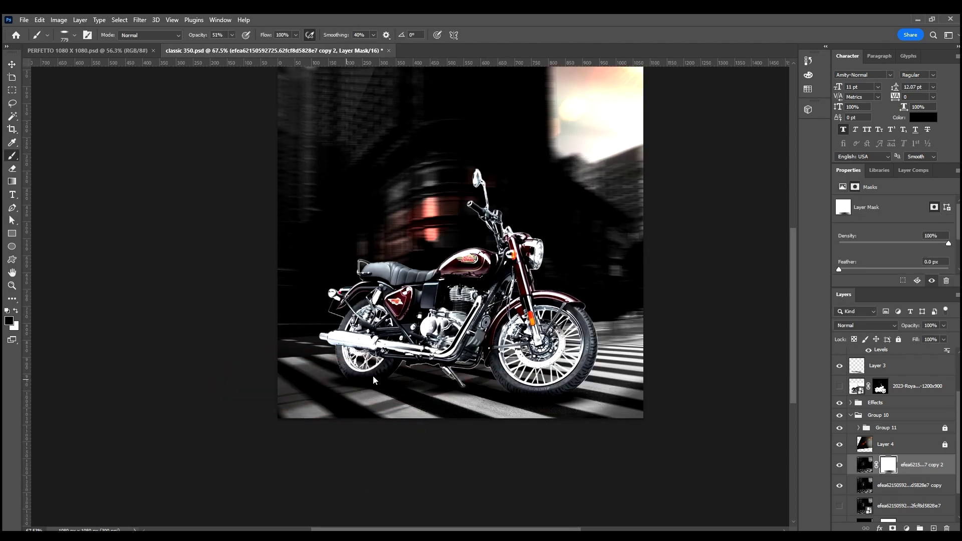
{"action": "left_click_drag", "start_coordinate": [406, 369], "coordinate": [416, 368]}
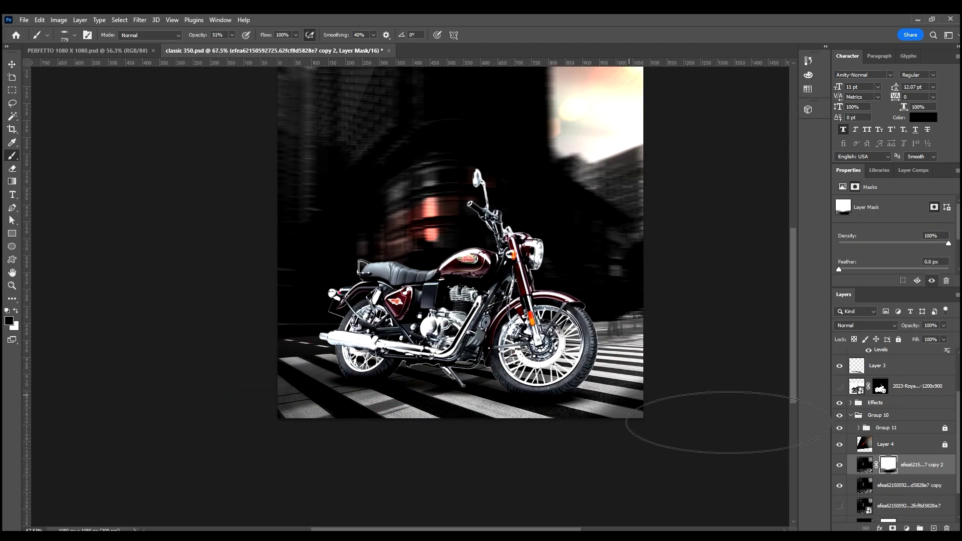
{"action": "scroll", "coordinate": [311, 344], "scroll_direction": "up", "scroll_amount": 2}
{"action": "key", "text": "x"}
{"action": "left_click_drag", "start_coordinate": [280, 35], "coordinate": [253, 34]}
{"action": "key", "text": "x"}
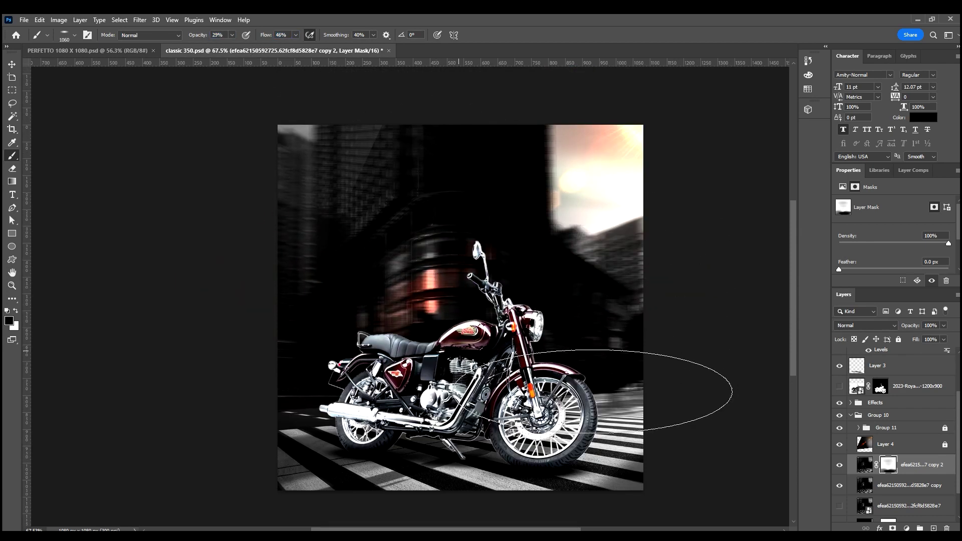
Clear the layer selection and save the document
{"action": "key", "text": "v"}
{"action": "scroll", "coordinate": [228, 340], "scroll_direction": "down", "scroll_amount": 1}
{"action": "left_click", "coordinate": [228, 340]}
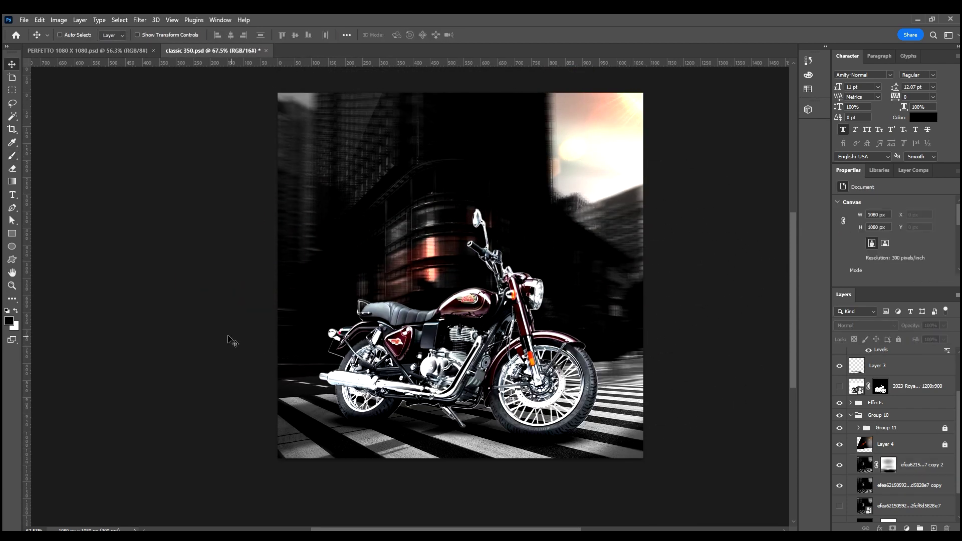
{"action": "scroll", "coordinate": [232, 342], "scroll_direction": "right", "scroll_amount": 2}
{"action": "key", "text": "ctrl+s"}
{"action": "scroll", "coordinate": [558, 281], "scroll_direction": "left", "scroll_amount": 1}
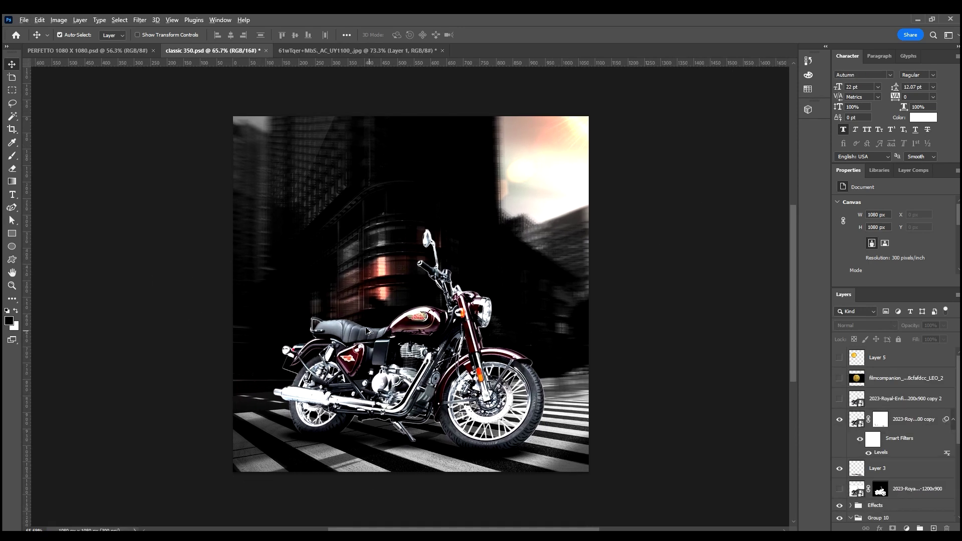
{"action": "left_click", "coordinate": [546, 293]}
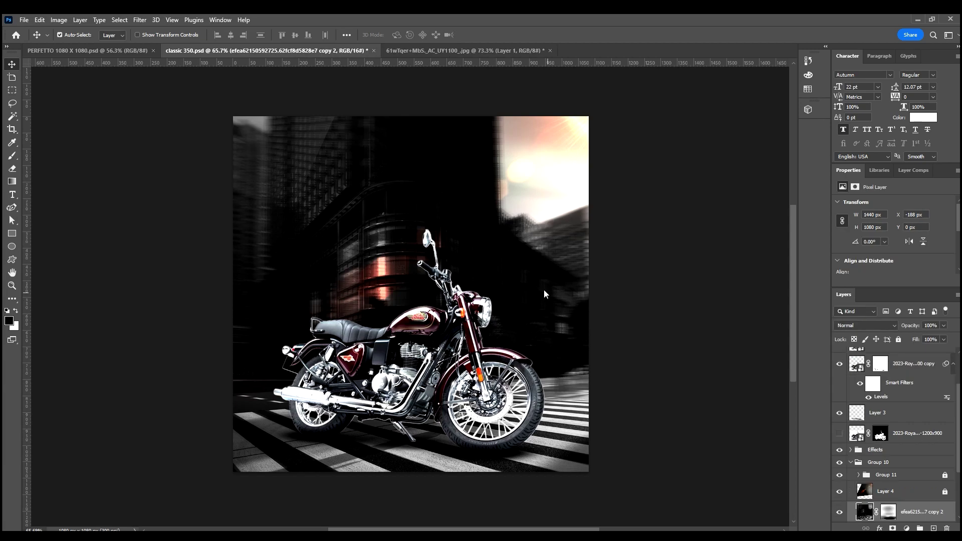
Add a new layer above the motorcycle smart object and paint a soft peach glow
{"action": "left_click", "coordinate": [910, 364]}
{"action": "left_click", "coordinate": [934, 529]}
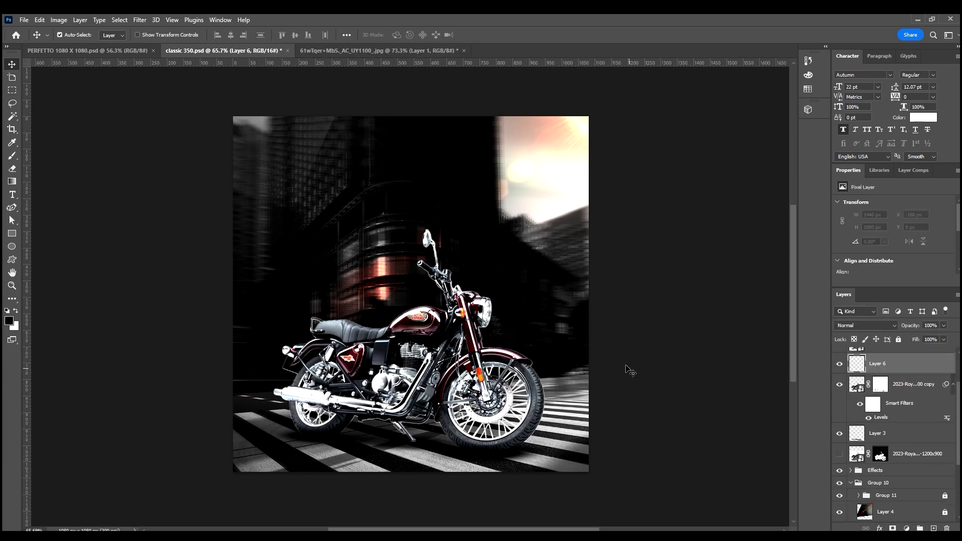
{"action": "key", "text": "b"}
{"action": "key", "text": "x"}
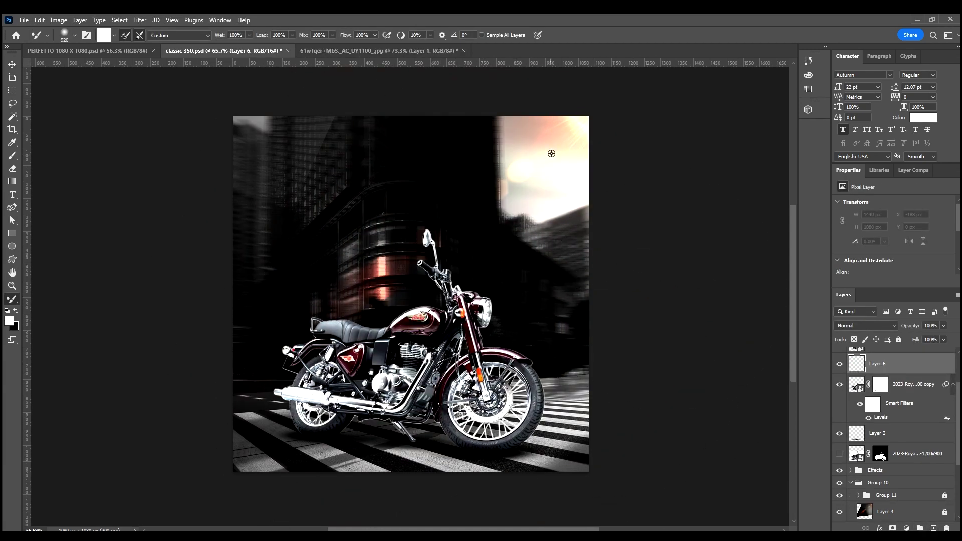
{"action": "key", "text": "shift+b"}
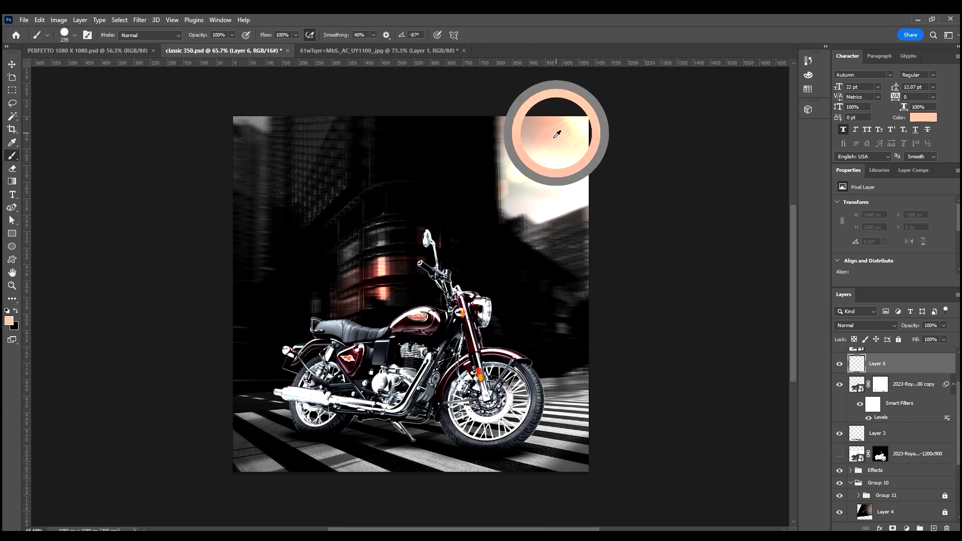
{"action": "left_click", "coordinate": [506, 283]}
Set the glow layer to Overlay blending with 50% fill
{"action": "key", "text": "Down"}
{"action": "key", "text": "Down"}
{"action": "key", "text": "Down"}
{"action": "key", "text": "Down"}
{"action": "key", "text": "Down"}
{"action": "key", "text": "Down"}
{"action": "key", "text": "Down"}
{"action": "key", "text": "Down"}
{"action": "key", "text": "Down"}
{"action": "key", "text": "Down"}
{"action": "key", "text": "Up"}
{"action": "key", "text": "Down"}
{"action": "scroll", "coordinate": [751, 311], "scroll_direction": "down", "scroll_amount": 1}
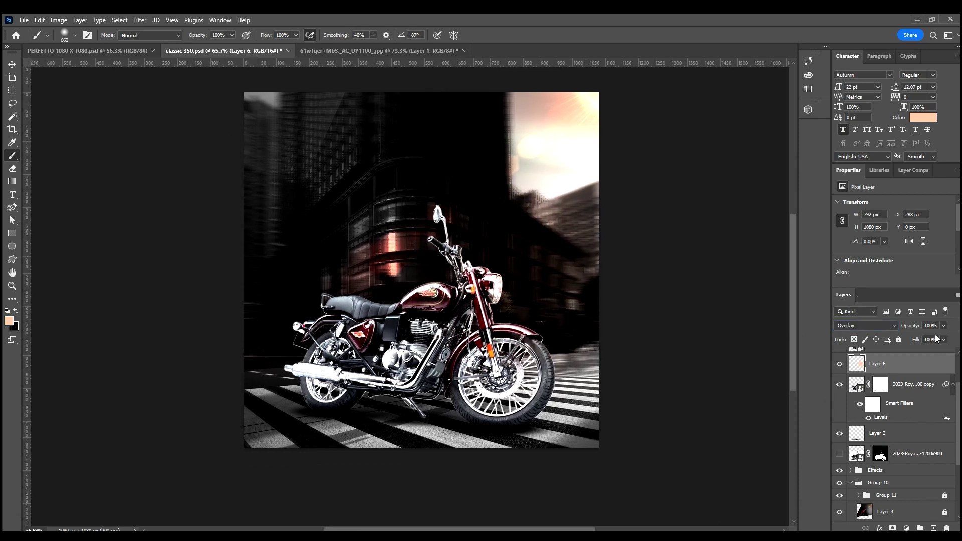
{"action": "type", "text": "30"}
{"action": "type", "text": "50"}
{"action": "key", "text": "Return"}
Remove the glow spilling over the seat and deselect the glow layer
{"action": "scroll", "coordinate": [409, 314], "scroll_direction": "up", "scroll_amount": 1}
{"action": "scroll", "coordinate": [409, 314], "scroll_direction": "up", "scroll_amount": 1}
{"action": "key", "text": "ctrl+z"}
{"action": "key", "text": "bracketright"}
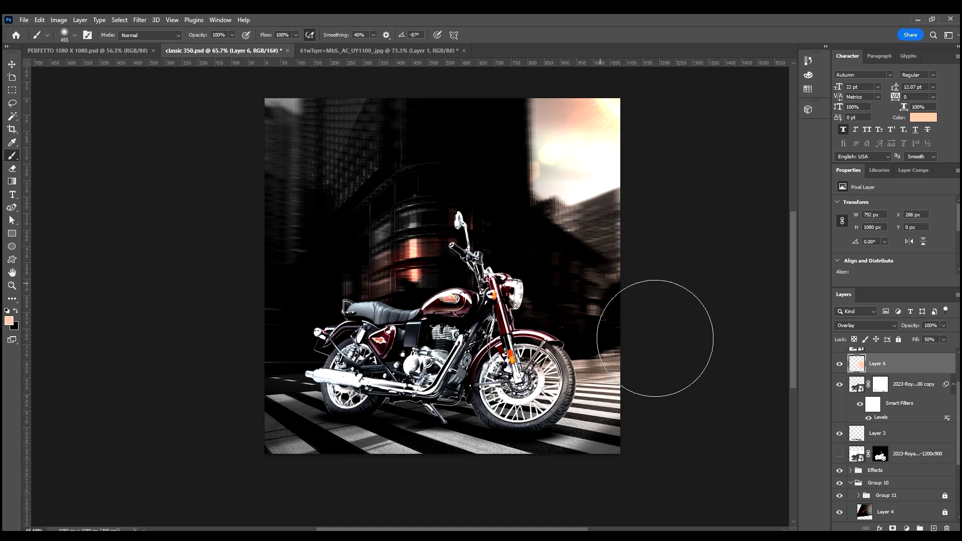
{"action": "key", "text": "v"}
{"action": "left_click", "coordinate": [193, 311]}
{"action": "scroll", "coordinate": [214, 154], "scroll_direction": "up", "scroll_amount": 2}
Add a two-line 'BULLET 350' title and move it toward the image centre
{"action": "key", "text": "t"}
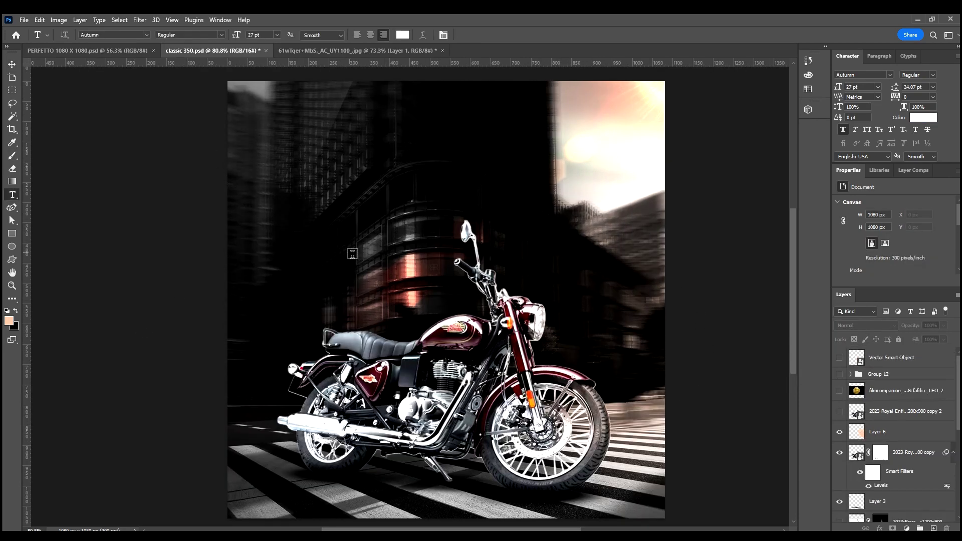
{"action": "left_click", "coordinate": [357, 247]}
{"action": "type", "text": "BULLET350"}
{"action": "key", "text": "ctrl+Return"}
{"action": "key", "text": "v"}
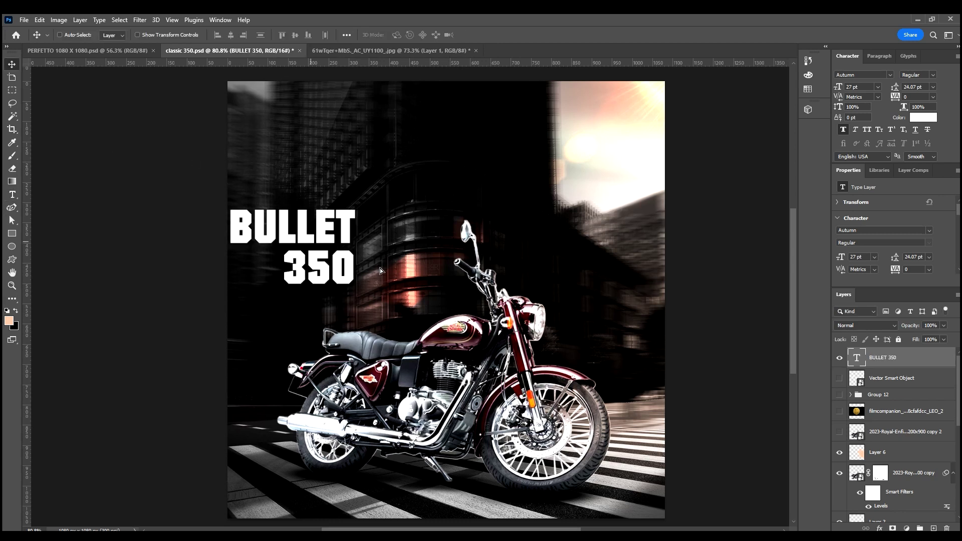
{"action": "left_click_drag", "start_coordinate": [395, 279], "coordinate": [485, 307]}
Duplicate the BULLET 350 text layer and give the copy strong motion-blur streaks
{"action": "key", "text": "ctrl+j"}
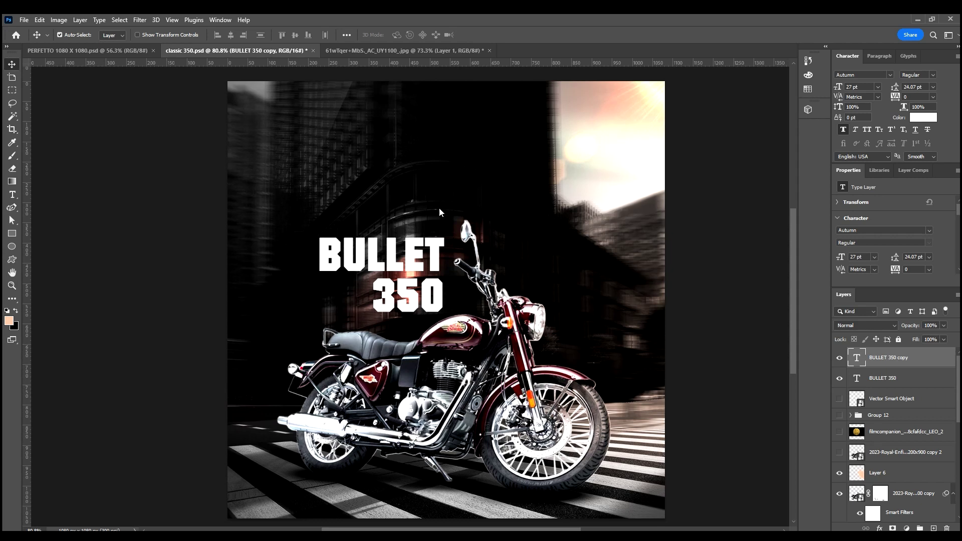
{"action": "key", "text": "ctrl+alt+f"}
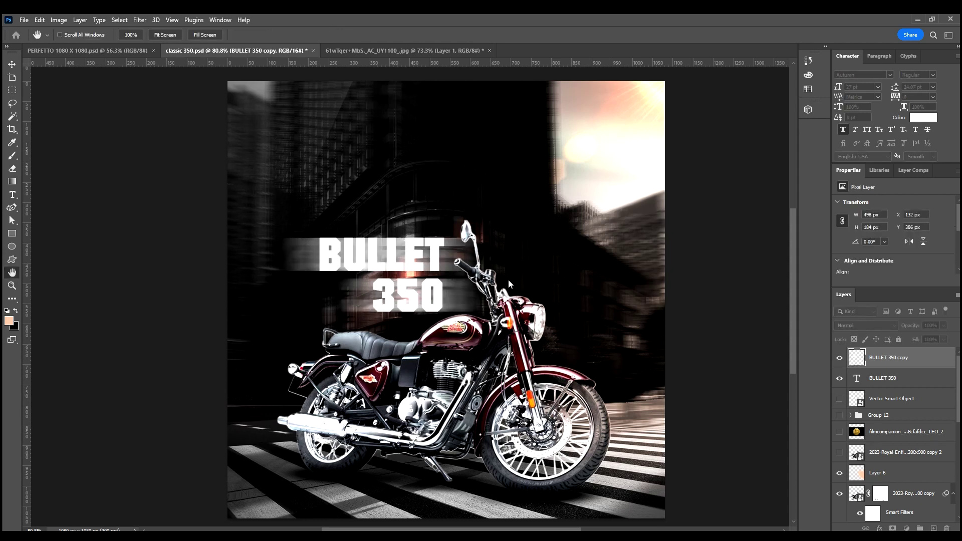
{"action": "key", "text": "ctrl+alt+f"}
{"action": "key", "text": "Return"}
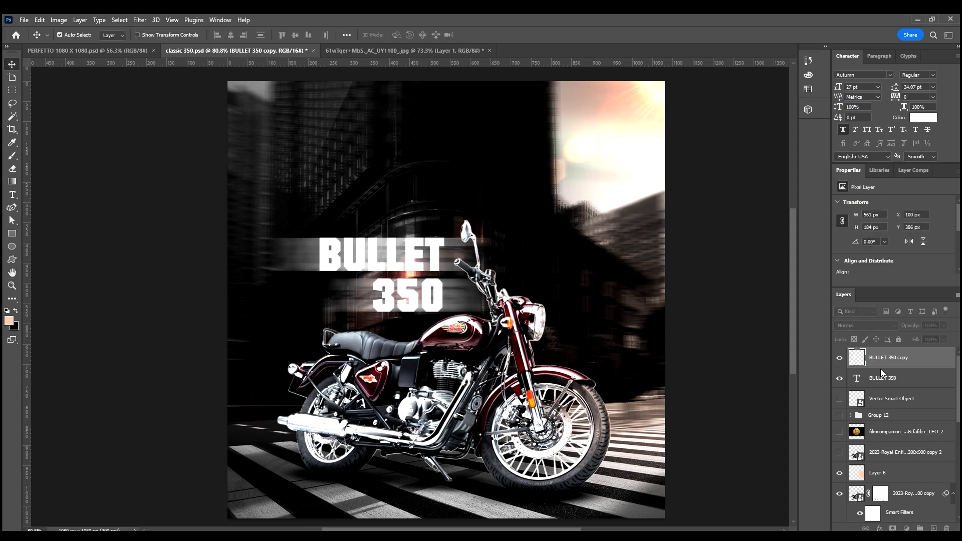
Position the sharp BULLET 350 title above its blurred streaks
{"action": "left_click_drag", "start_coordinate": [901, 378], "coordinate": [923, 358]}
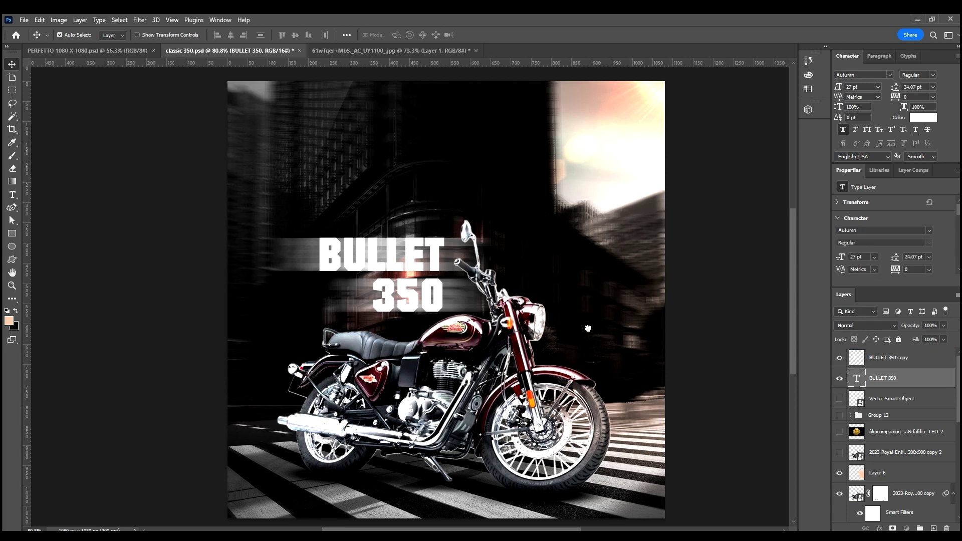
{"action": "left_click_drag", "start_coordinate": [605, 327], "coordinate": [908, 381]}
{"action": "key", "text": "h"}
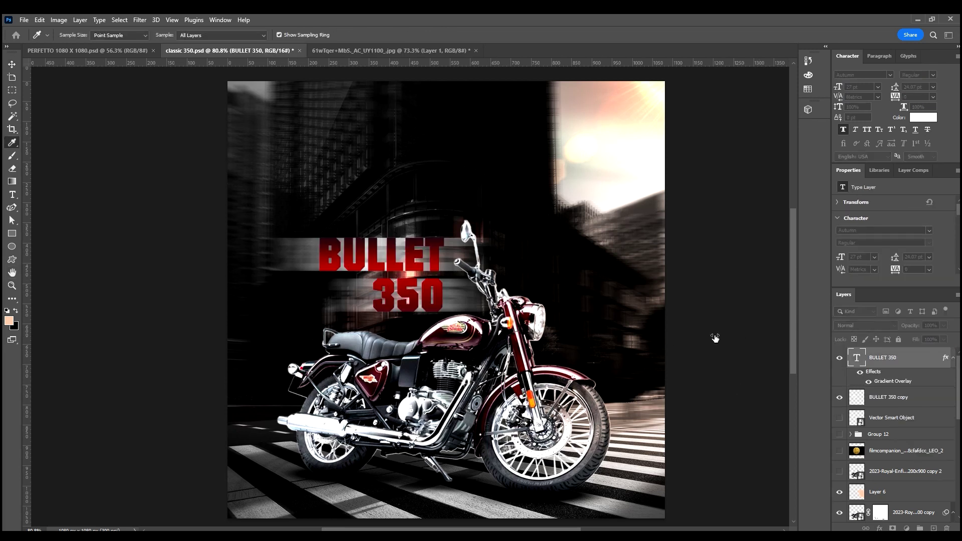
{"action": "key", "text": "v"}
{"action": "scroll", "coordinate": [444, 307], "scroll_direction": "down", "scroll_amount": 1}
{"action": "scroll", "coordinate": [444, 307], "scroll_direction": "up", "scroll_amount": 1}
Deselect the title and fit the whole poster on screen to review it
{"action": "key", "text": "h"}
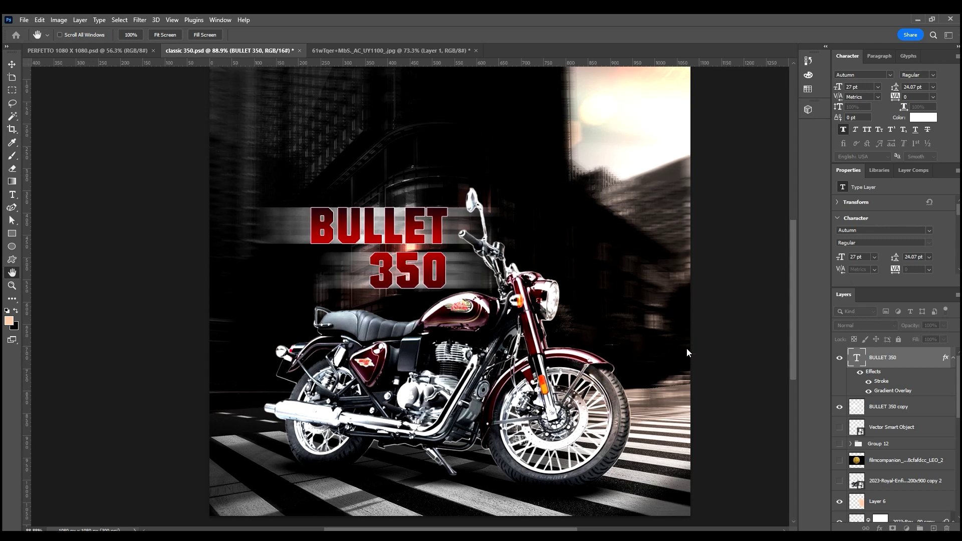
{"action": "key", "text": "v"}
{"action": "left_click", "coordinate": [740, 268]}
{"action": "key", "text": "ctrl+0"}
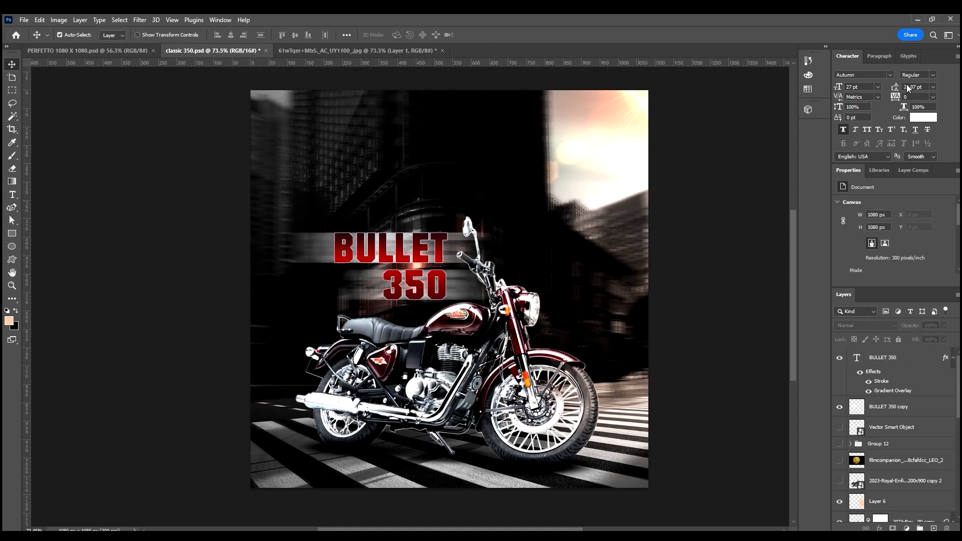
{"action": "scroll", "coordinate": [476, 270], "scroll_direction": "up", "scroll_amount": 4}
{"action": "scroll", "coordinate": [372, 279], "scroll_direction": "up", "scroll_amount": 5}
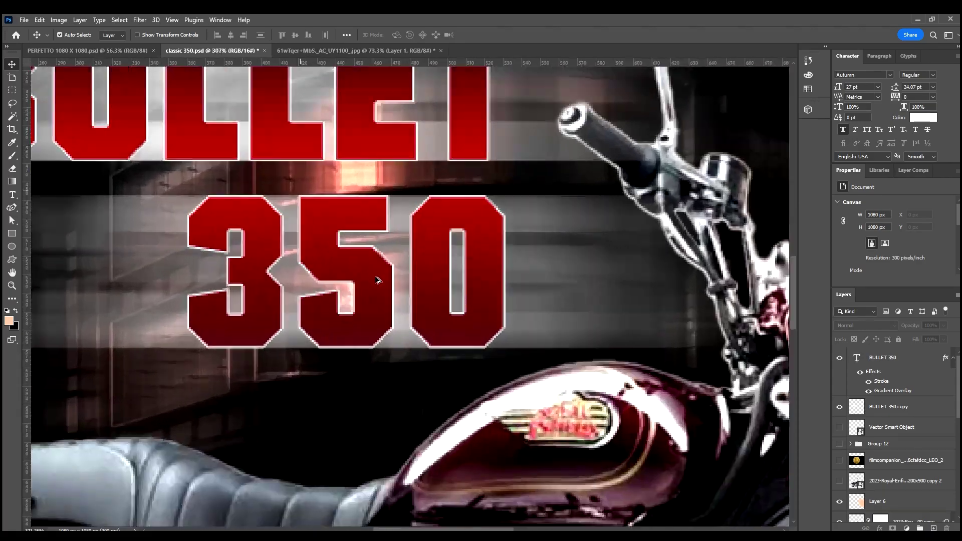
{"action": "scroll", "coordinate": [386, 285], "scroll_direction": "up", "scroll_amount": 6}
{"action": "scroll", "coordinate": [368, 272], "scroll_direction": "up", "scroll_amount": 5}
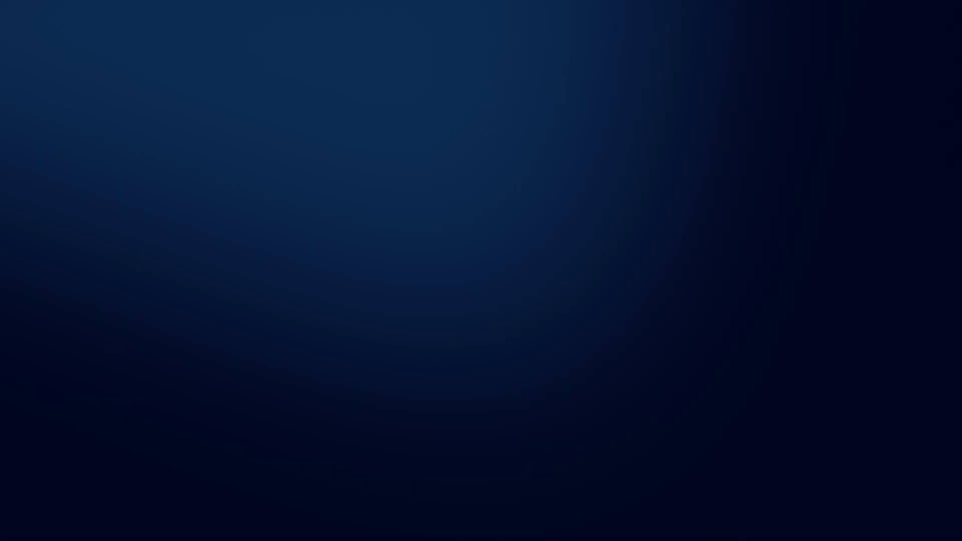